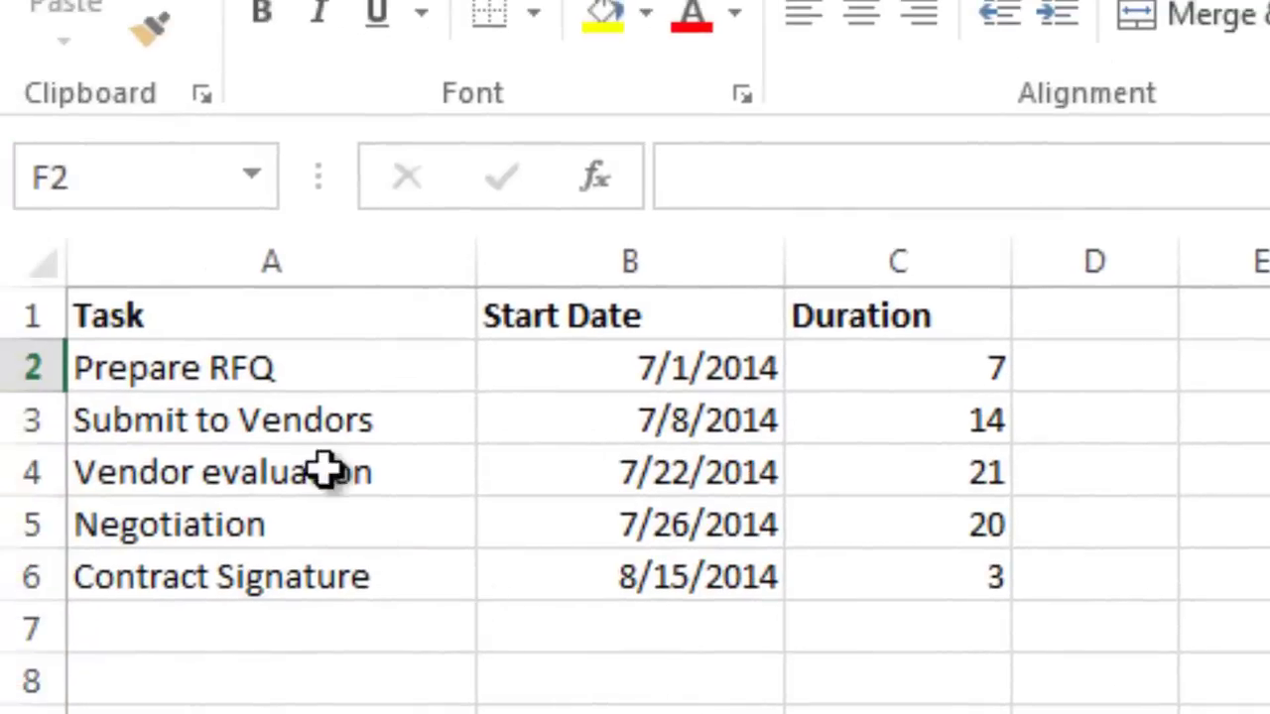
Review the task names in A2:A6, the start dates in B2:B6 and the durations in C2:C6
left_click(255, 363)
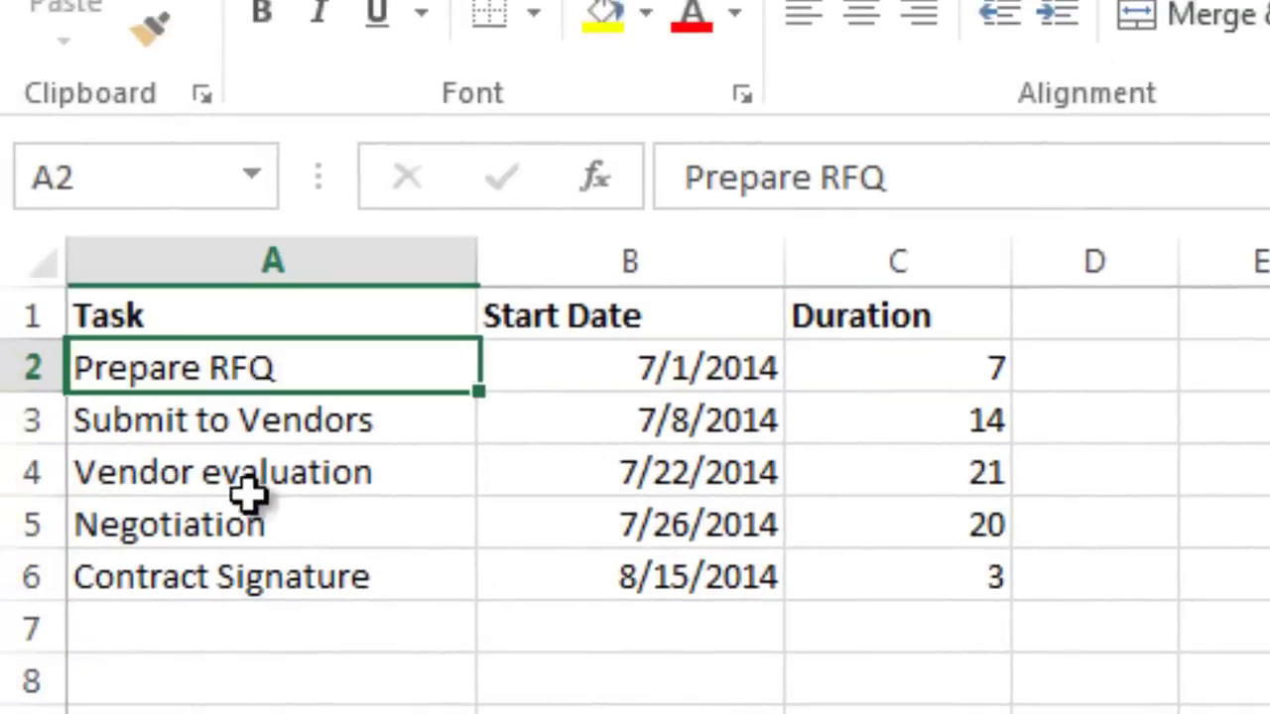
left_click_drag(255, 515, 258, 580)
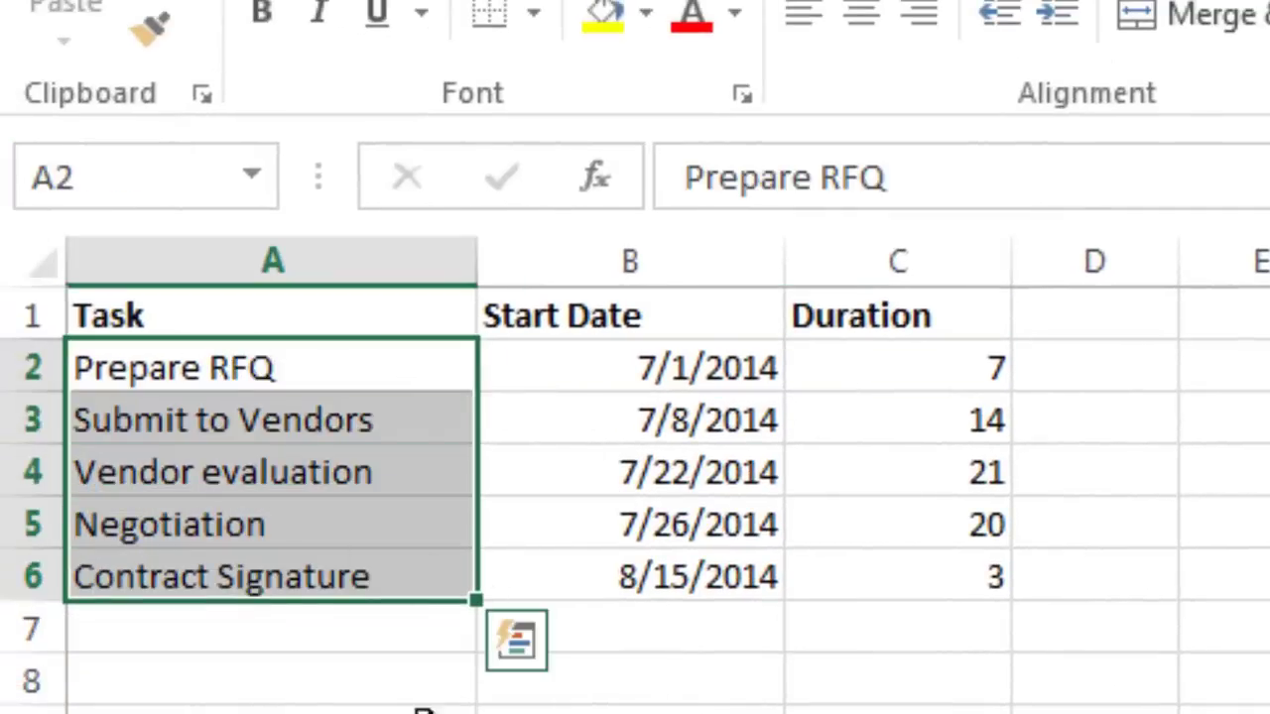
left_click_drag(646, 367, 645, 578)
left_click_drag(974, 365, 978, 601)
left_click(898, 709)
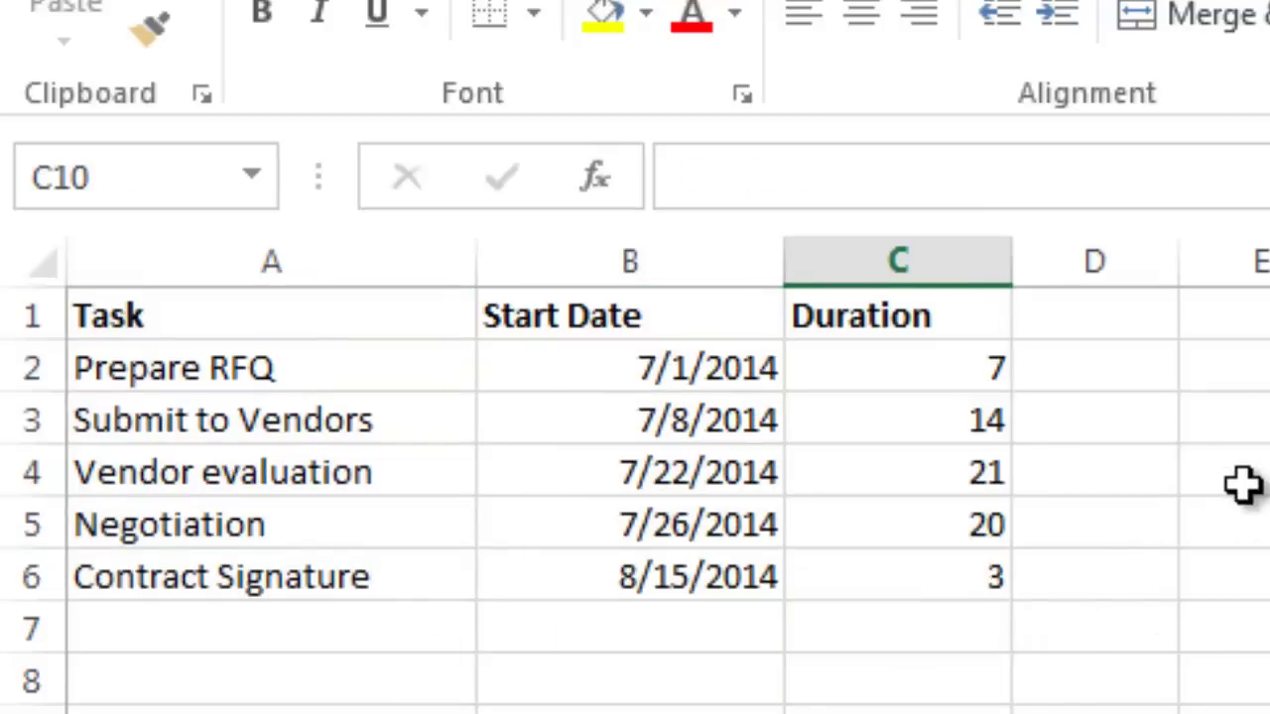
Insert a blank 2-D Stacked Bar chart with the empty cell E2 selected
left_click(1247, 472)
left_click(1240, 367)
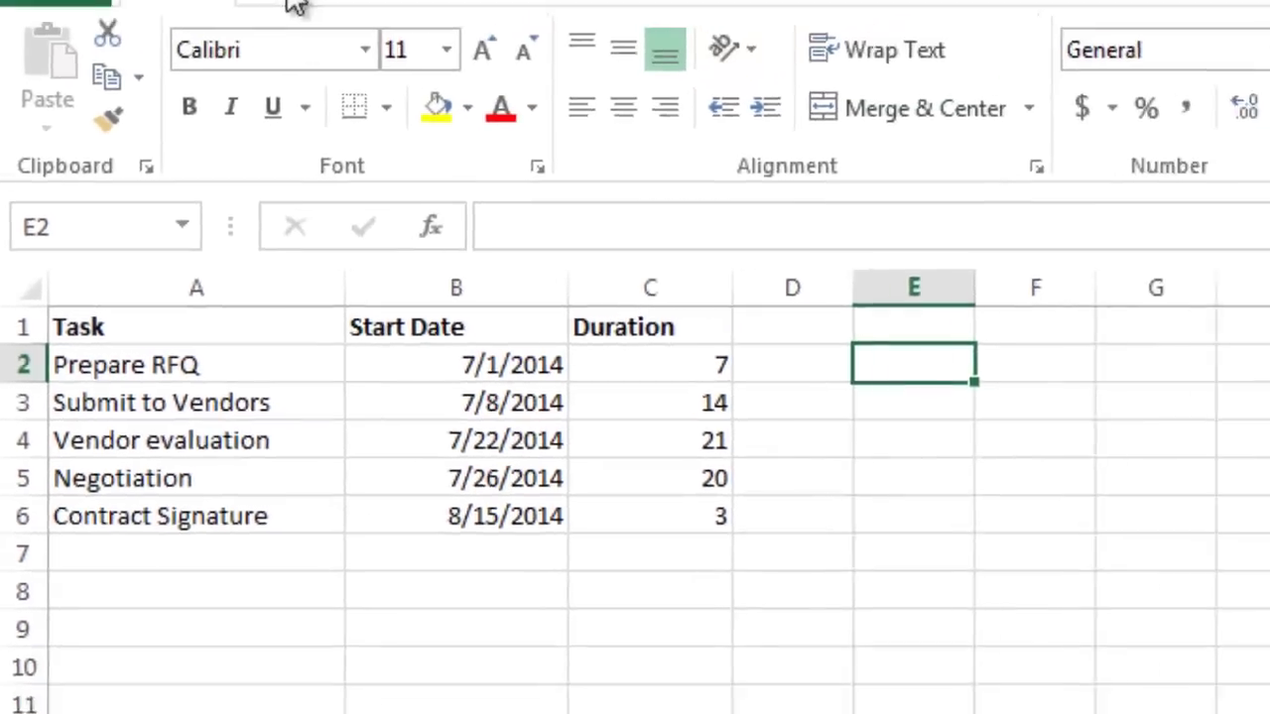
left_click(293, 2)
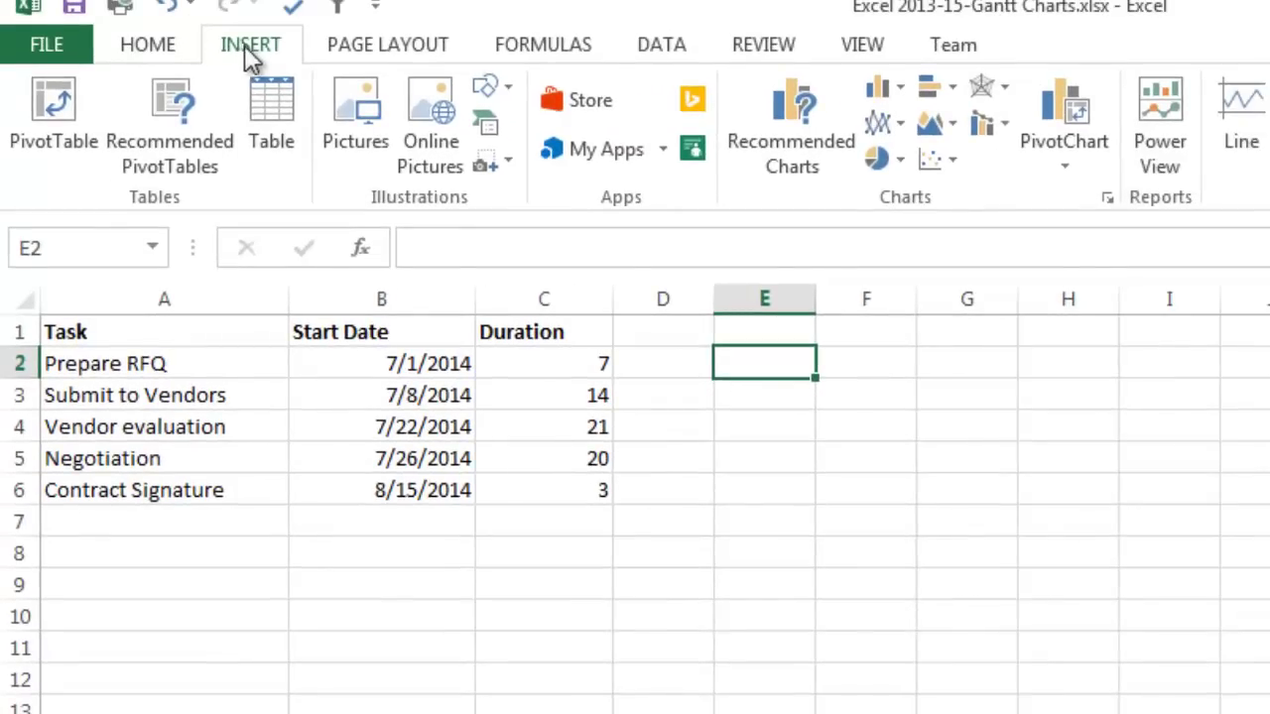
left_click(955, 95)
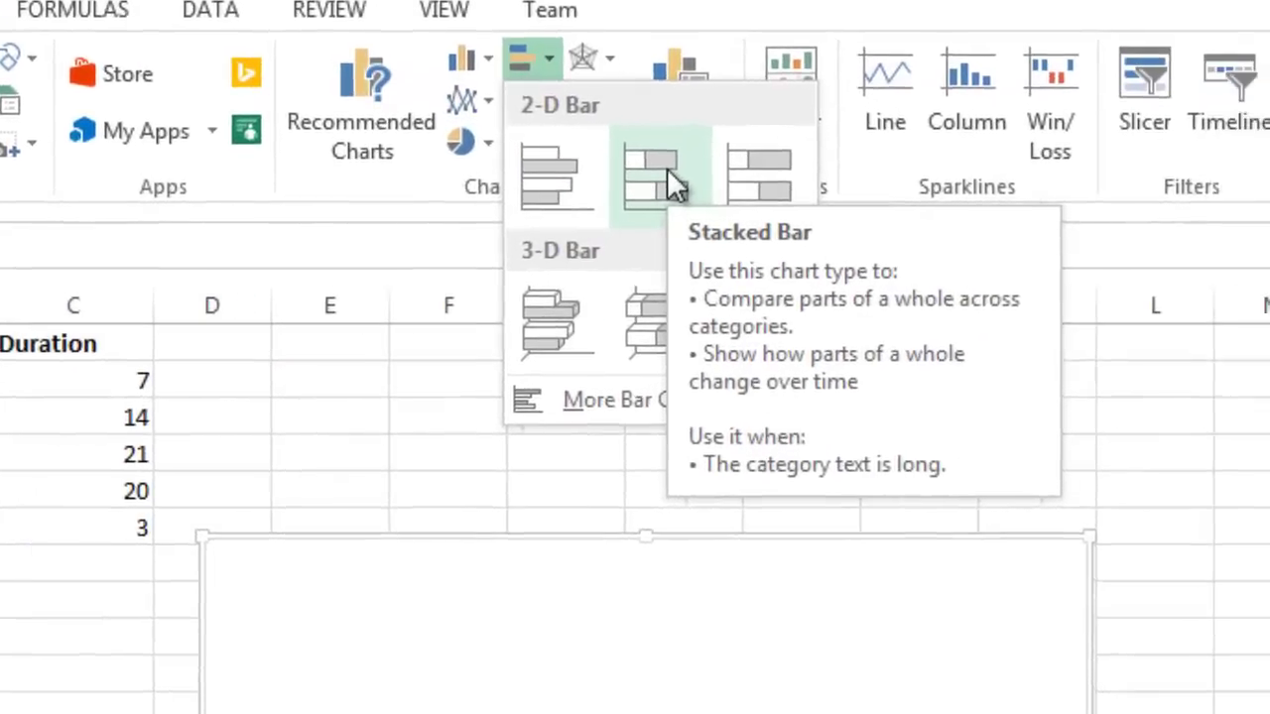
left_click(1054, 184)
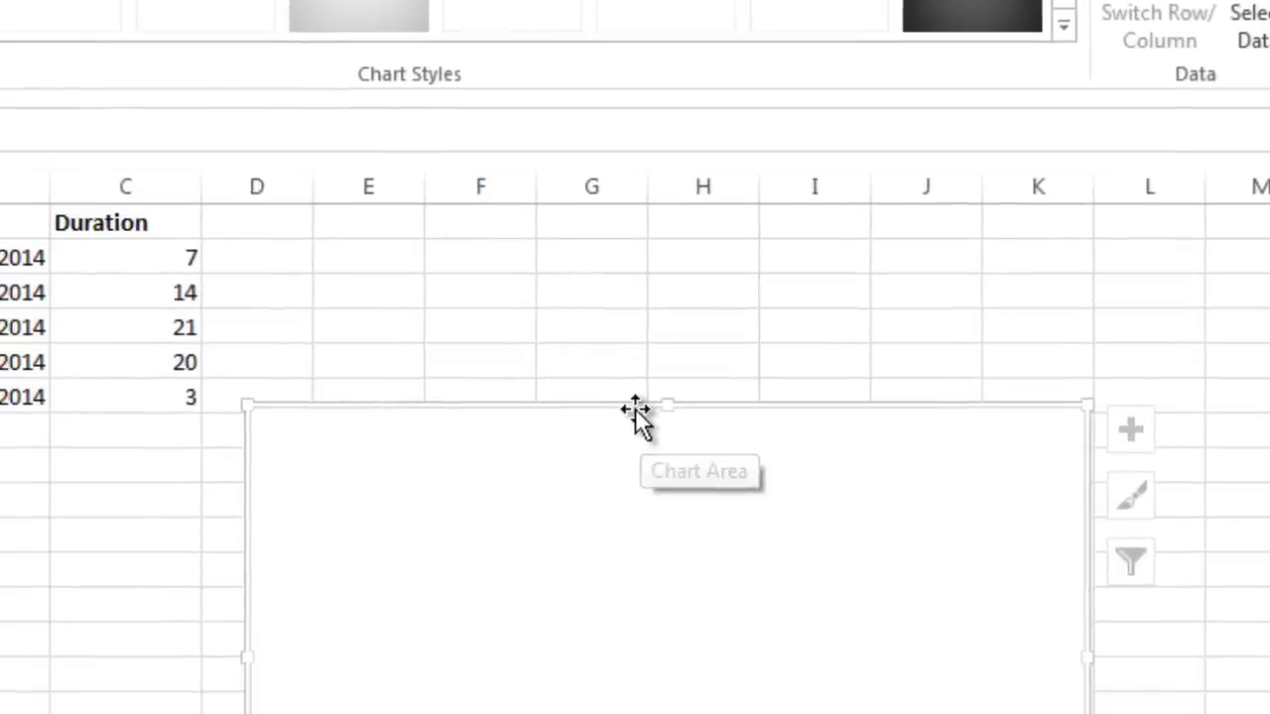
Move the blank chart up beside the data table and enlarge it to extend through column L
left_click_drag(636, 411, 667, 238)
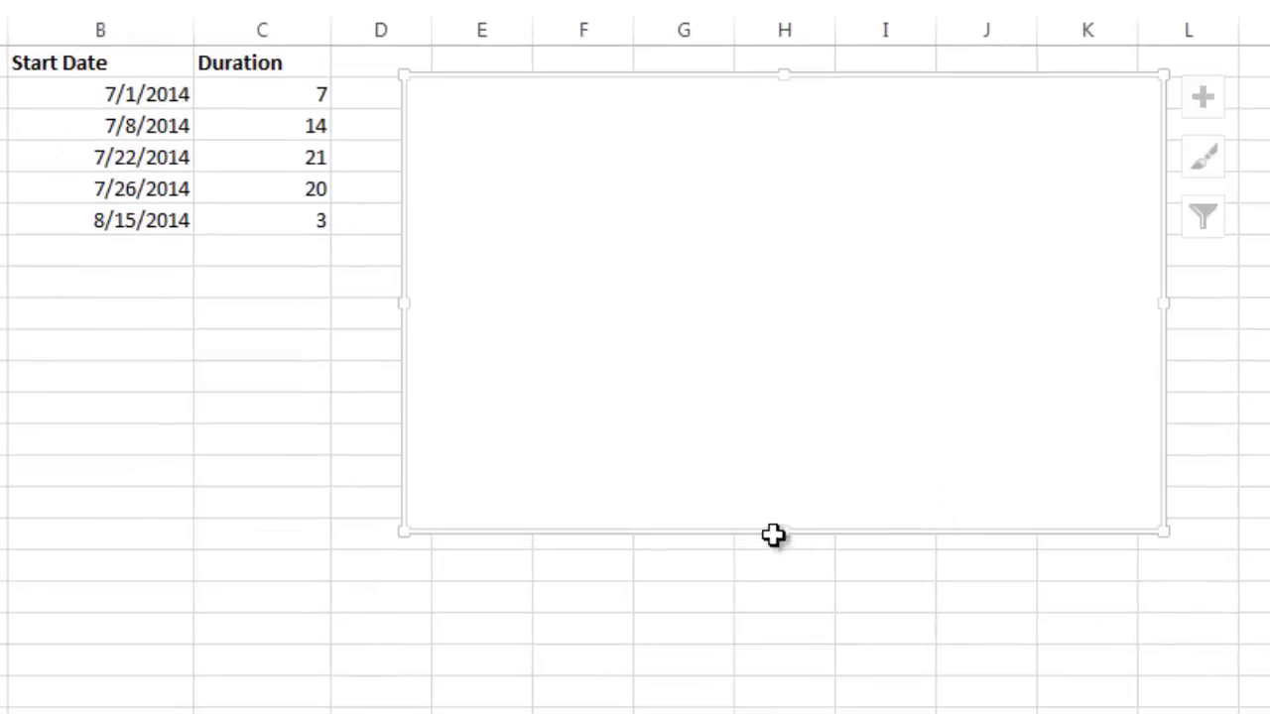
left_click_drag(784, 533, 794, 633)
left_click_drag(1169, 354, 1236, 337)
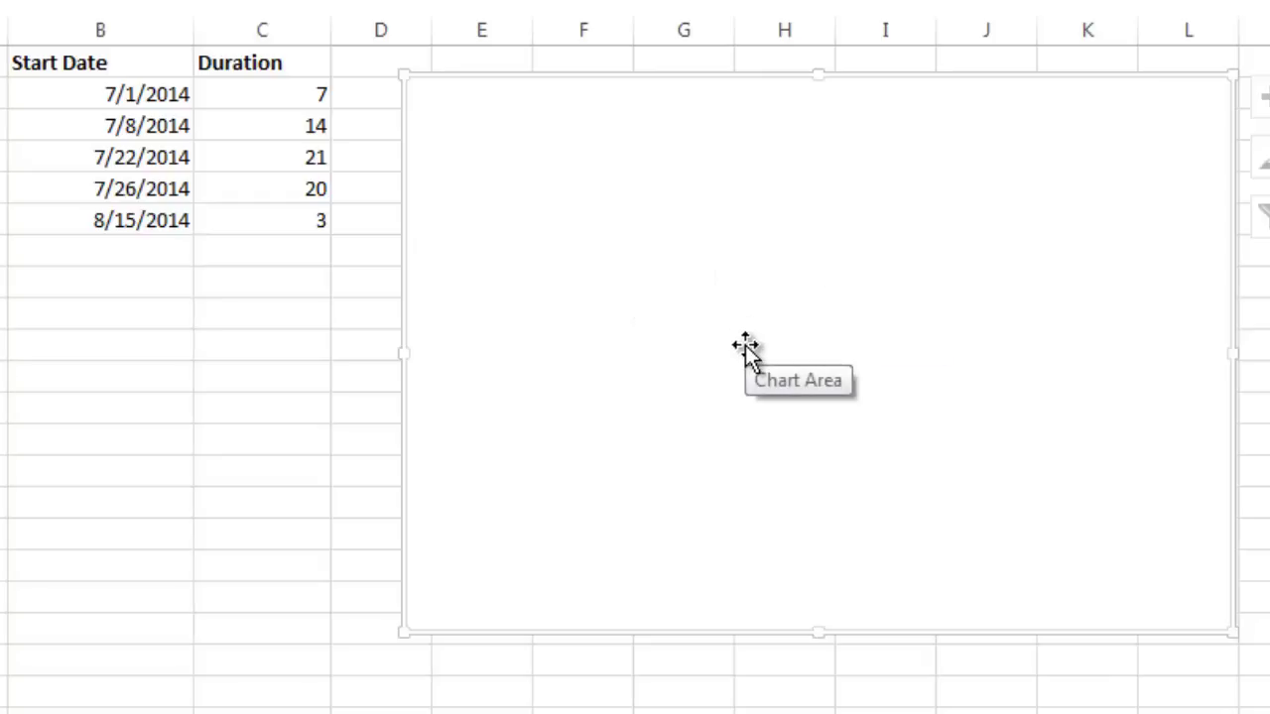
Add a chart data series named from B1 (Start Date) with the values in B2:B6
right_click(769, 85)
left_click(864, 421)
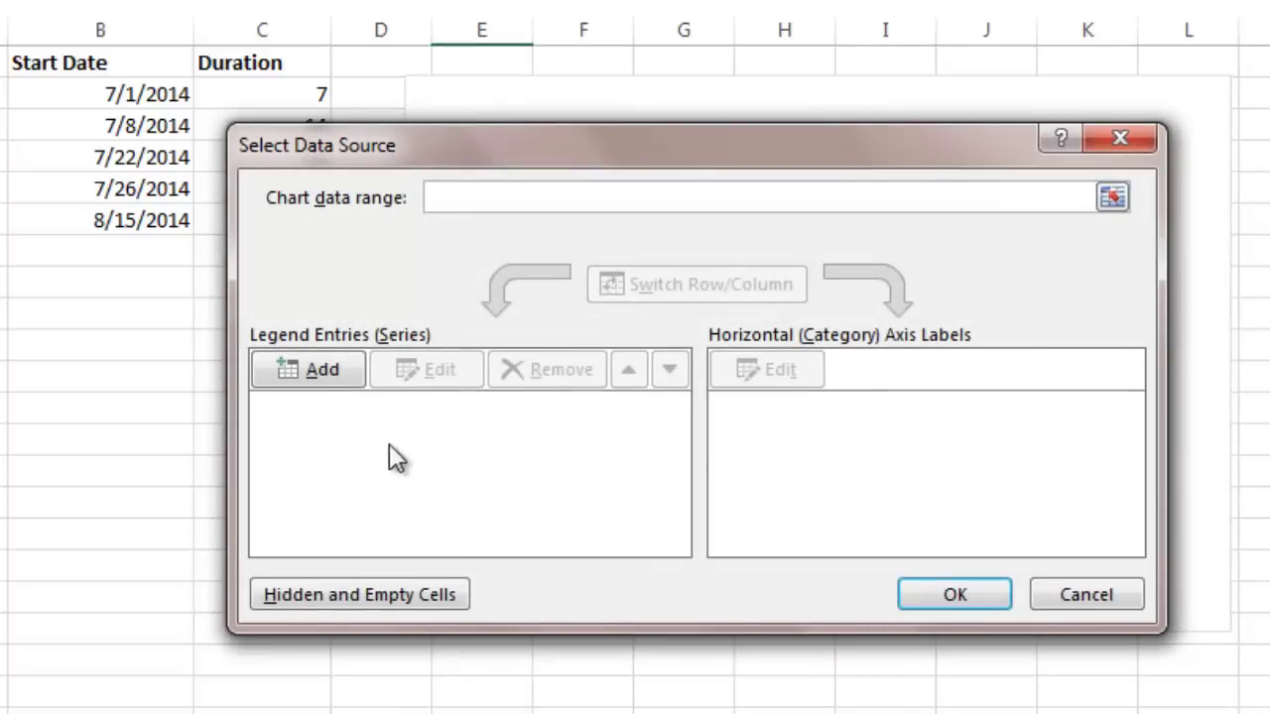
left_click(310, 379)
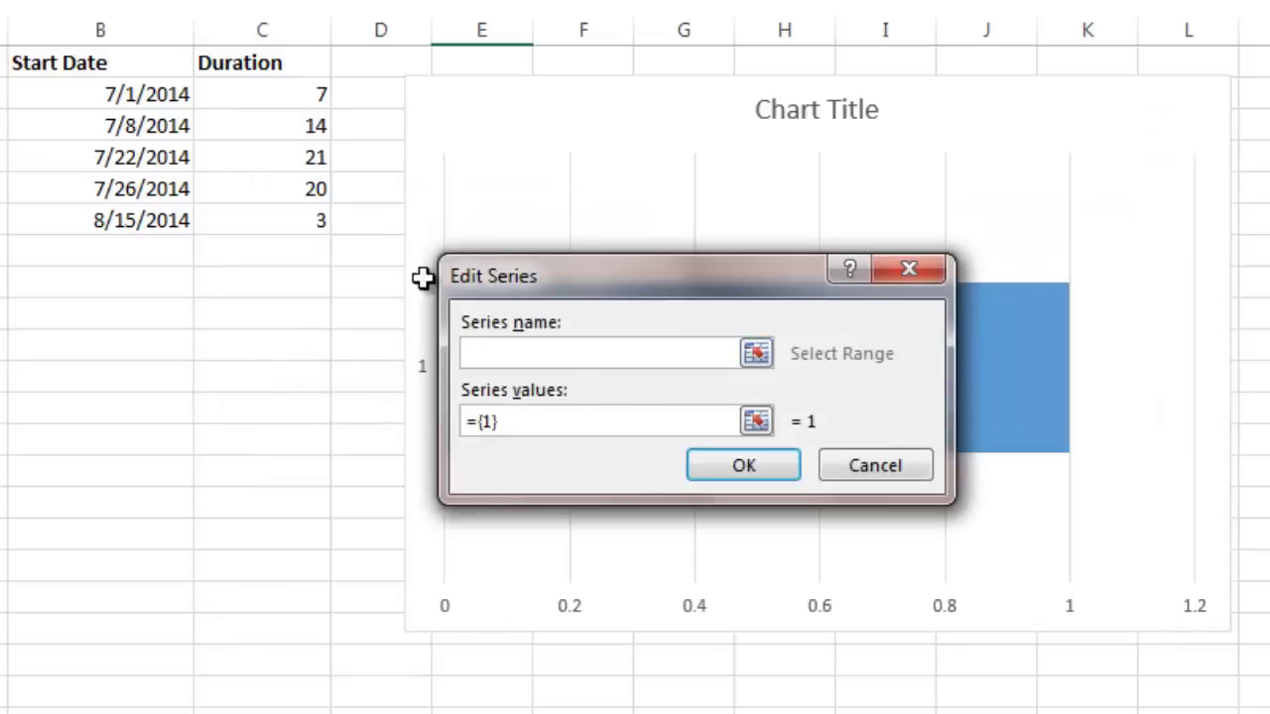
left_click(89, 63)
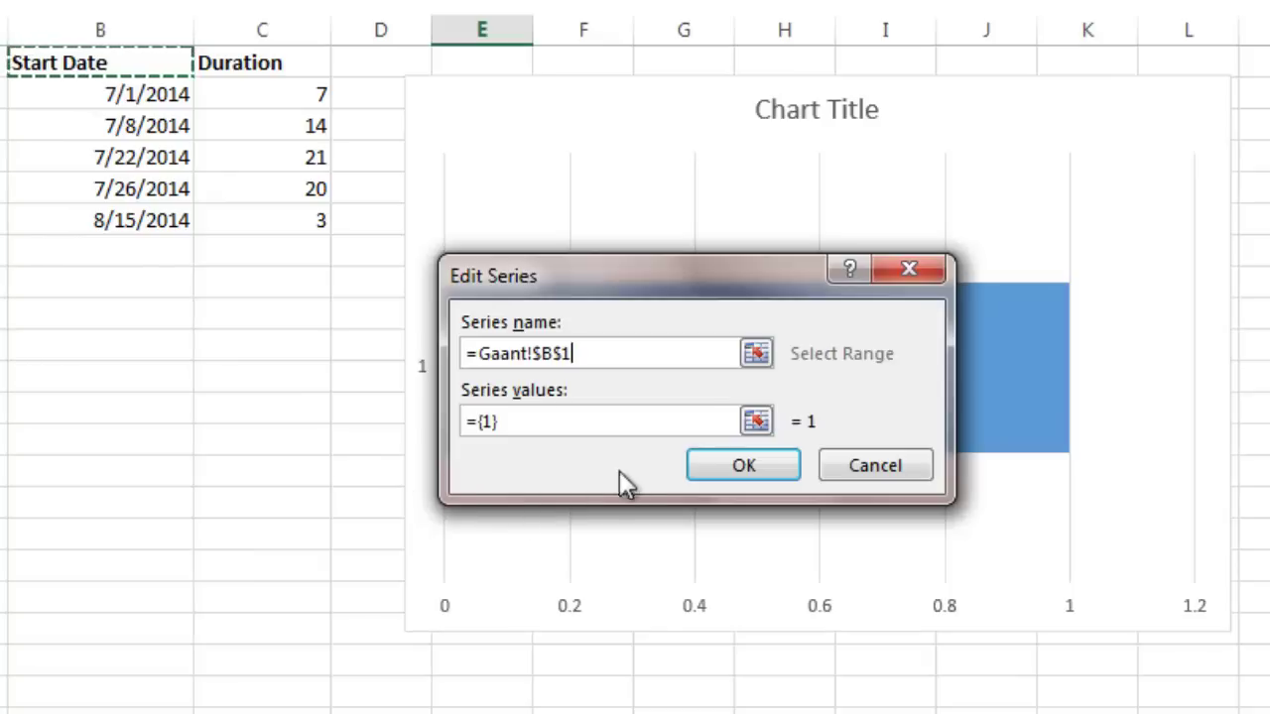
left_click(756, 421)
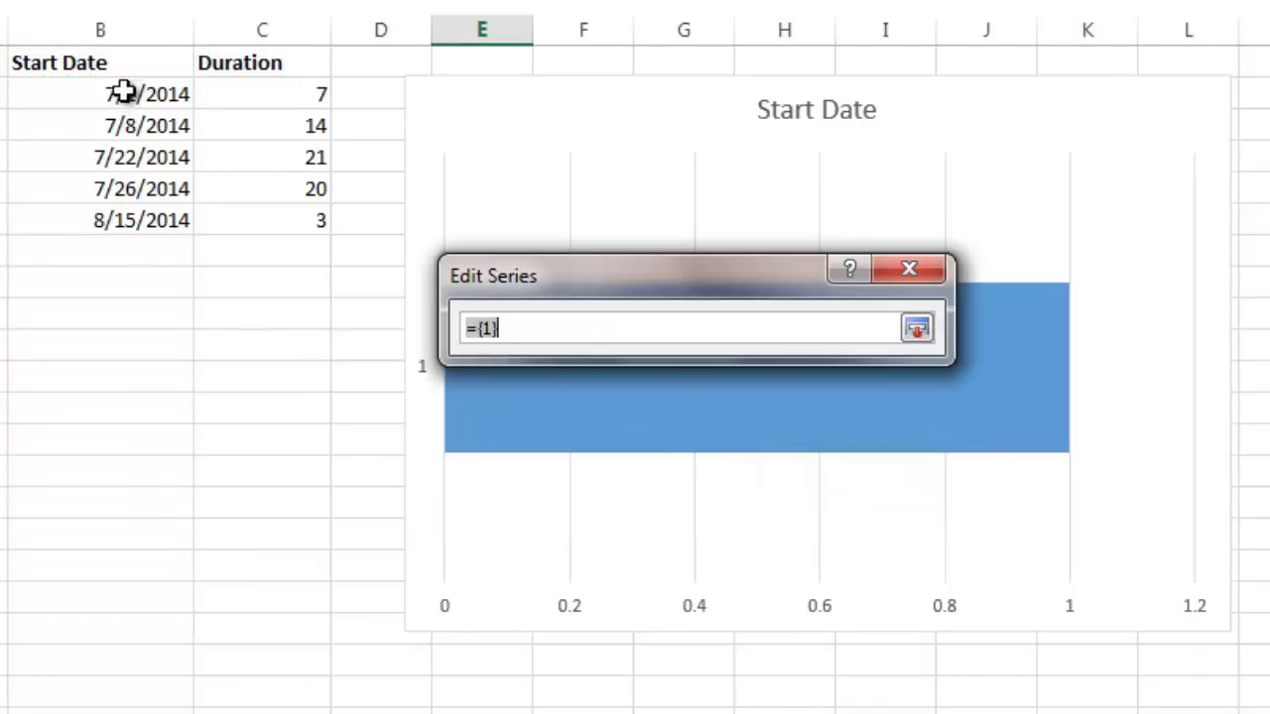
left_click_drag(127, 95, 130, 222)
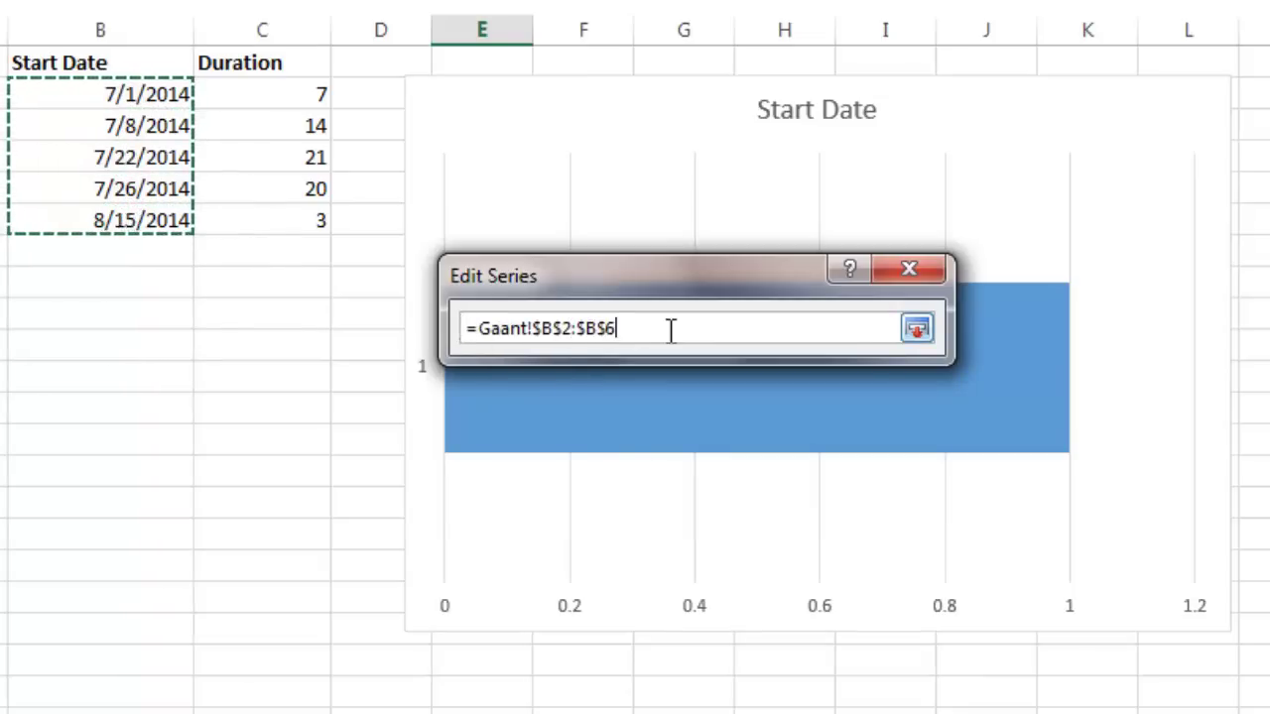
left_click(910, 266)
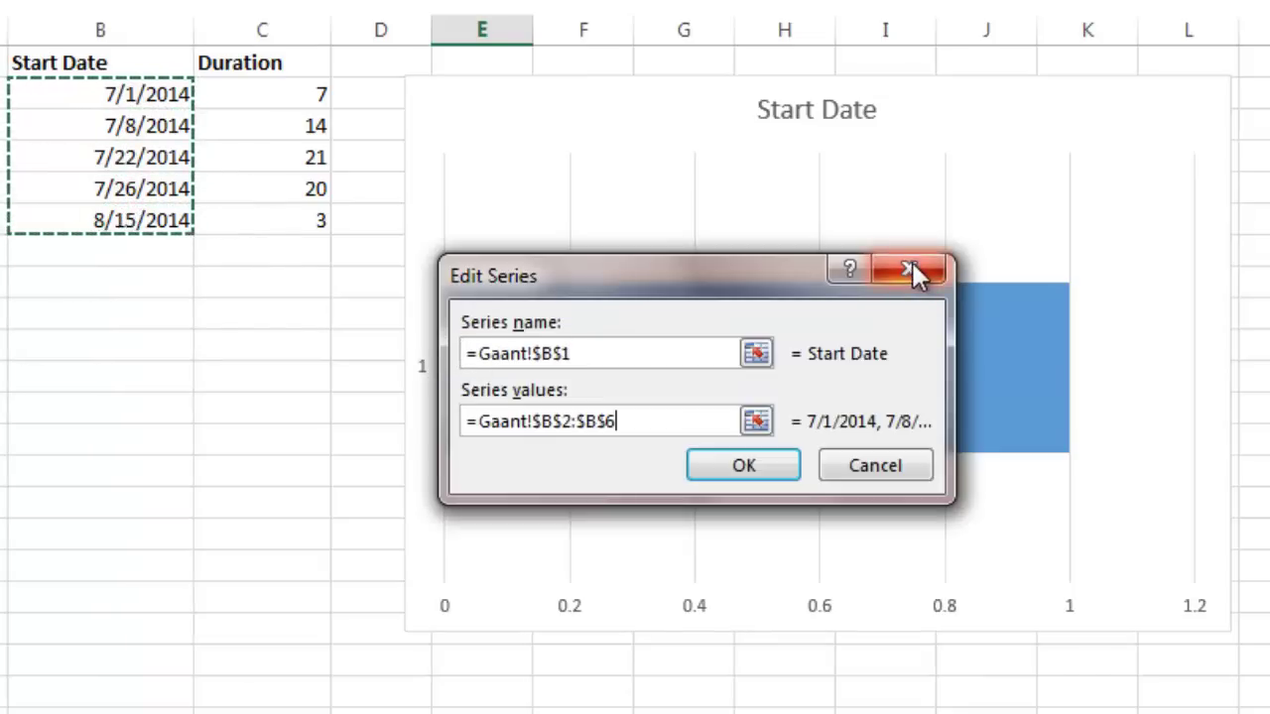
left_click(760, 470)
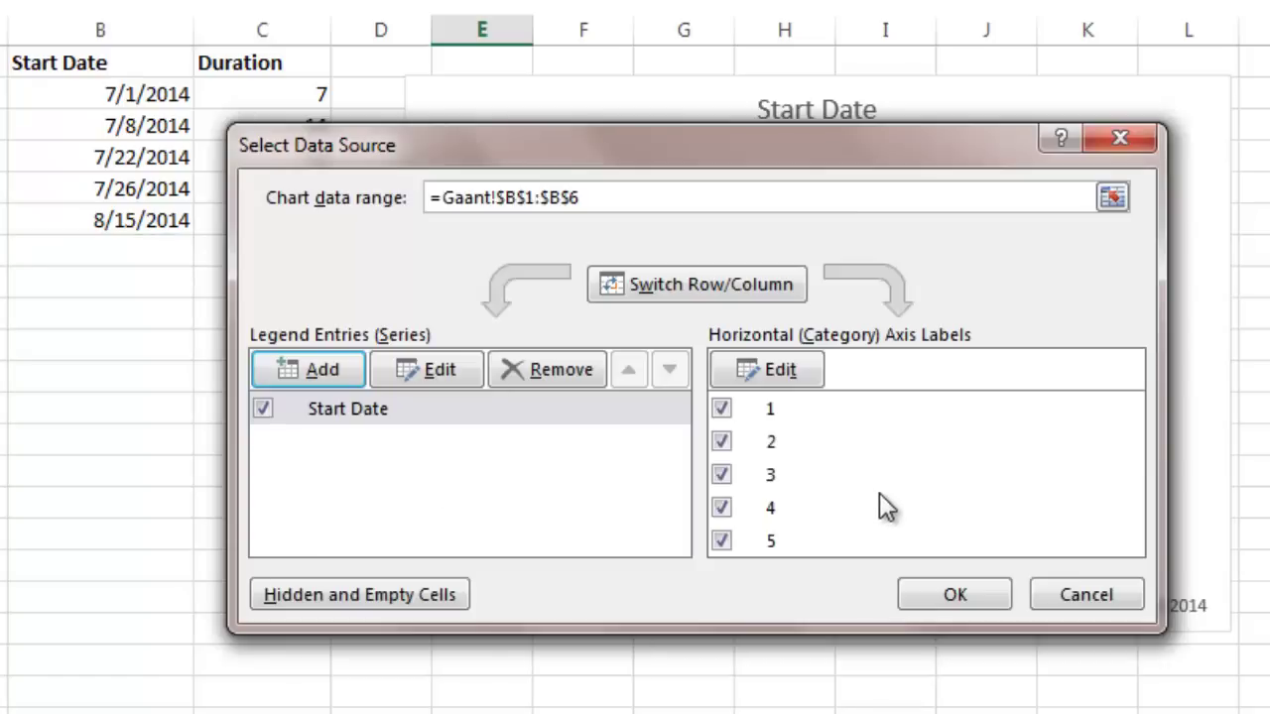
Reposition the Select Data Source dialog to inspect the Start Date bars in the chart behind it
left_click_drag(729, 158, 1265, 265)
left_click_drag(876, 252, 1208, 88)
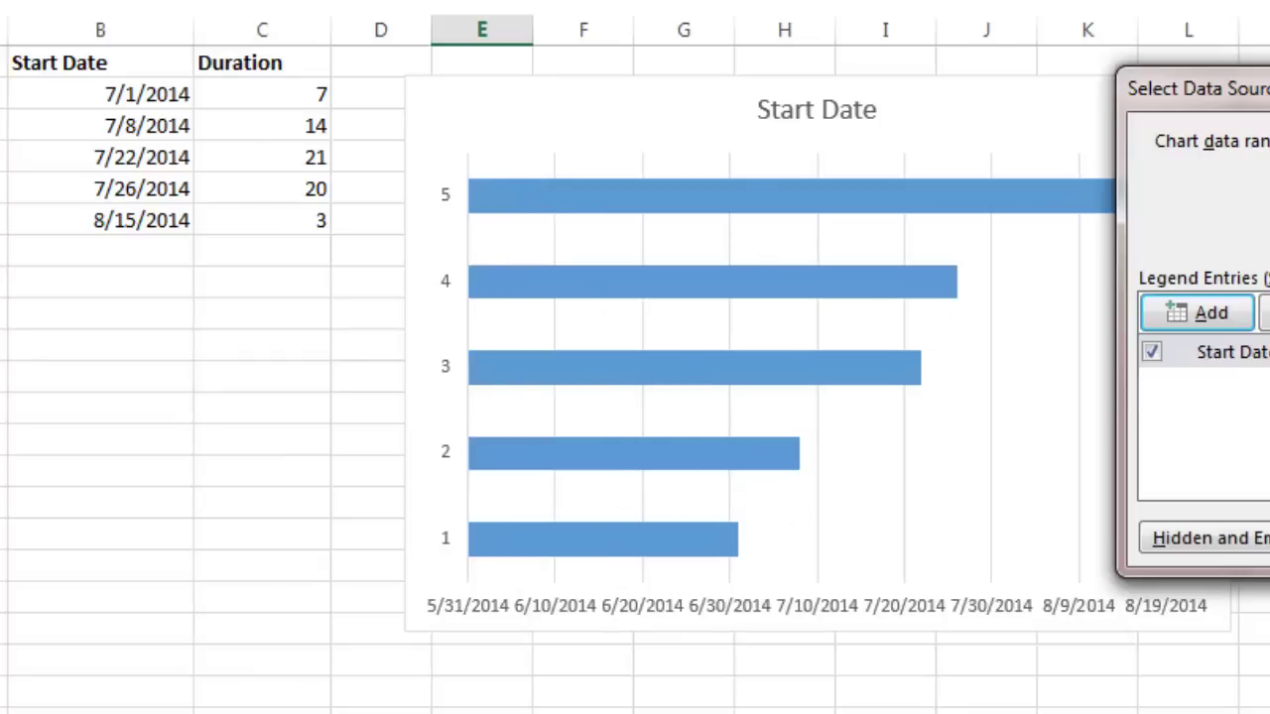
left_click_drag(1208, 87, 1137, 62)
left_click_drag(1269, 62, 467, 94)
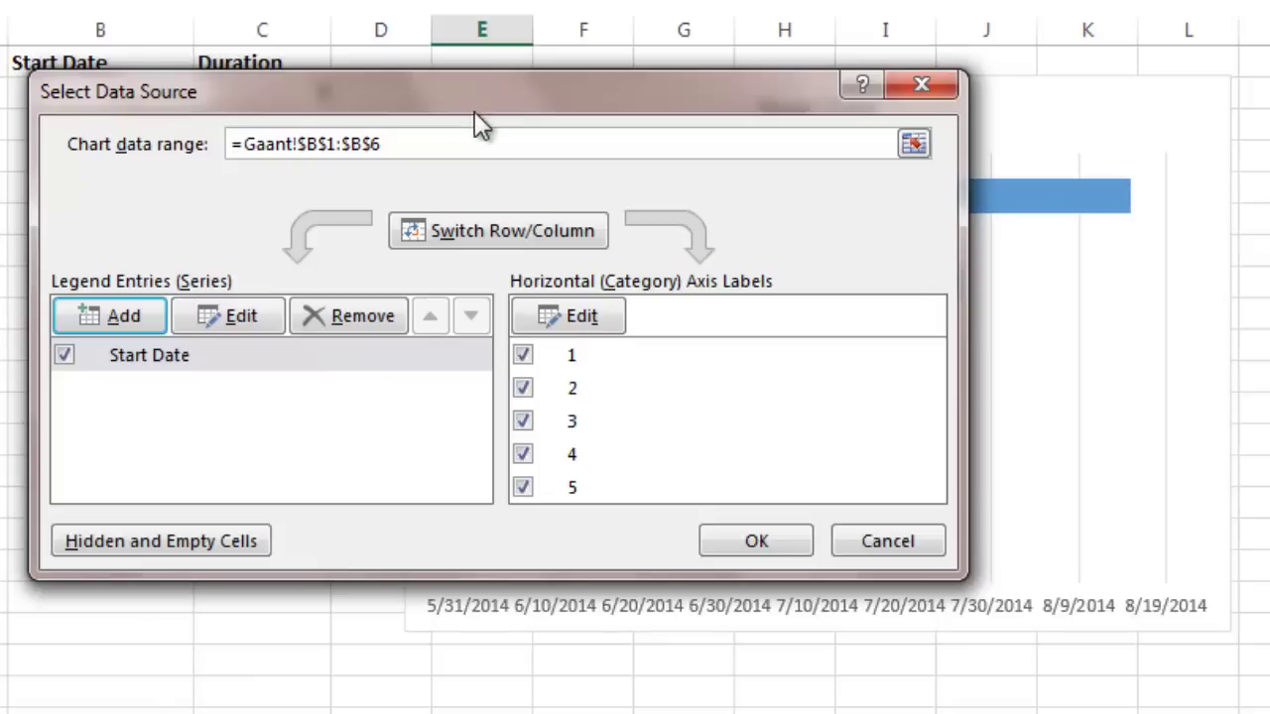
left_click_drag(473, 77, 694, 338)
left_click_drag(823, 345, 848, 206)
Add a second data series named from C1 (Duration) with the values in C2:C6, and apply the data source
left_click(362, 422)
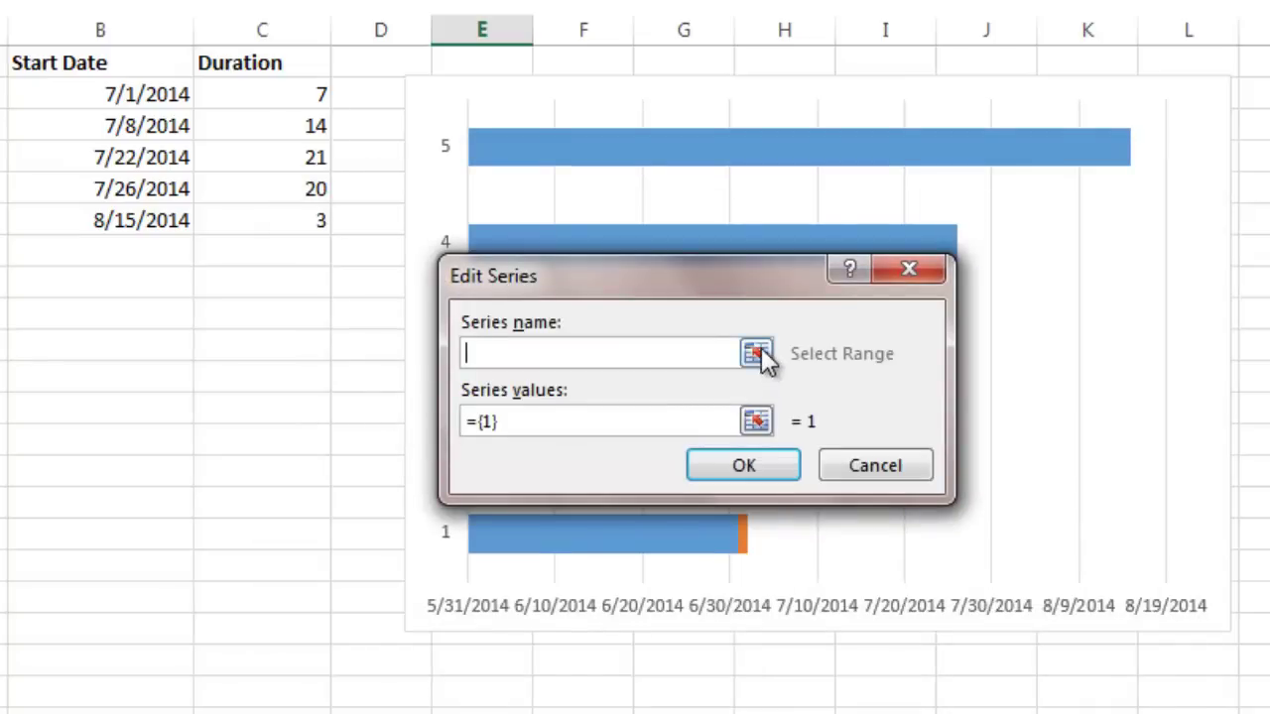
left_click(276, 64)
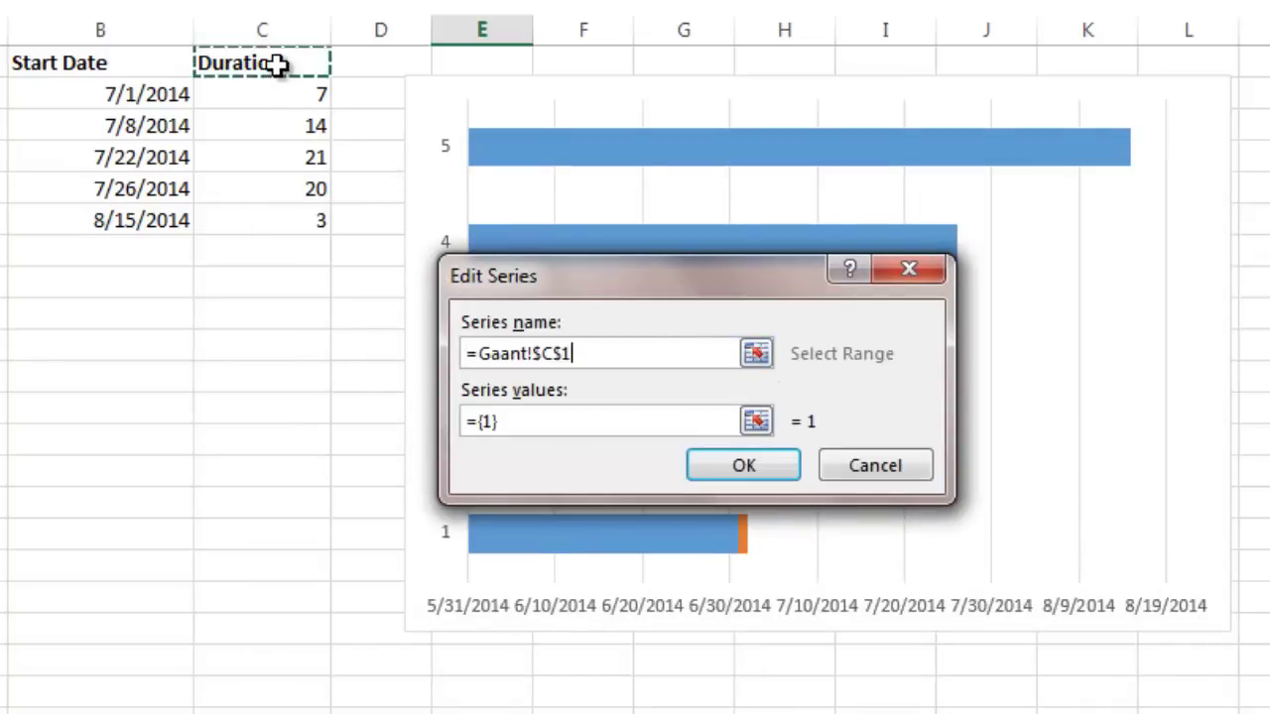
left_click(756, 422)
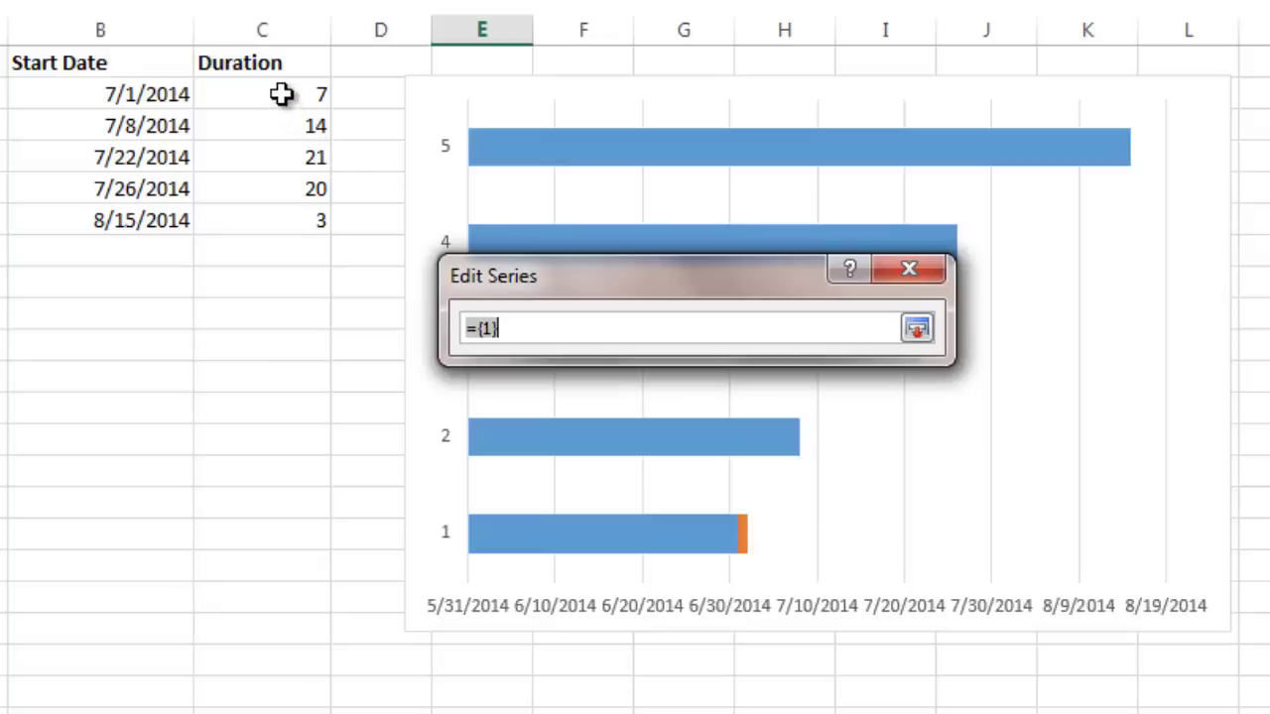
left_click_drag(282, 94, 286, 228)
left_click(909, 271)
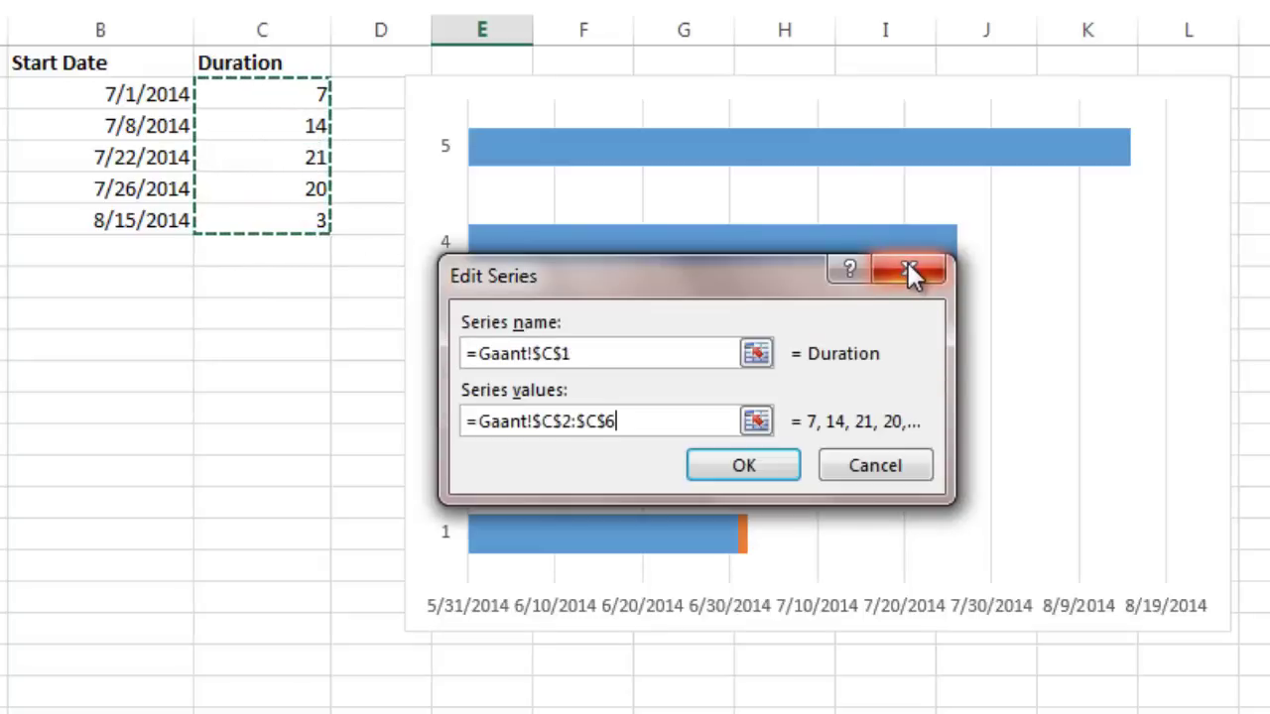
left_click(746, 464)
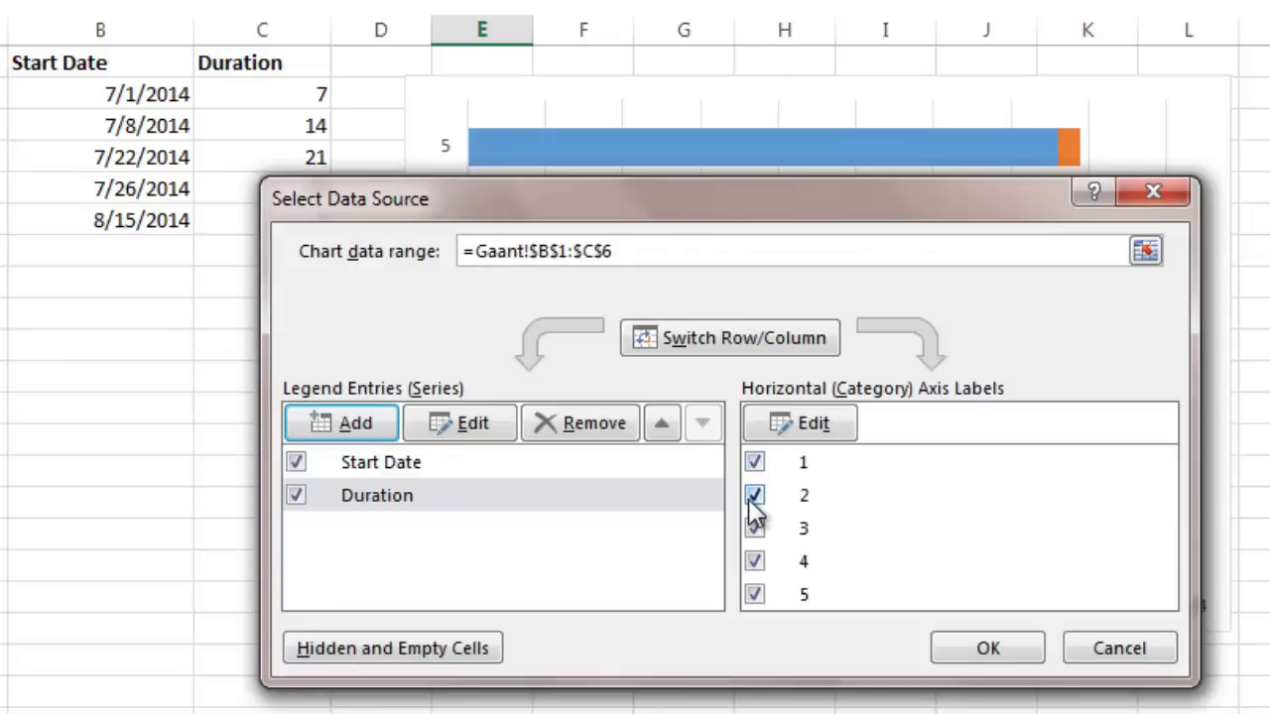
left_click(998, 644)
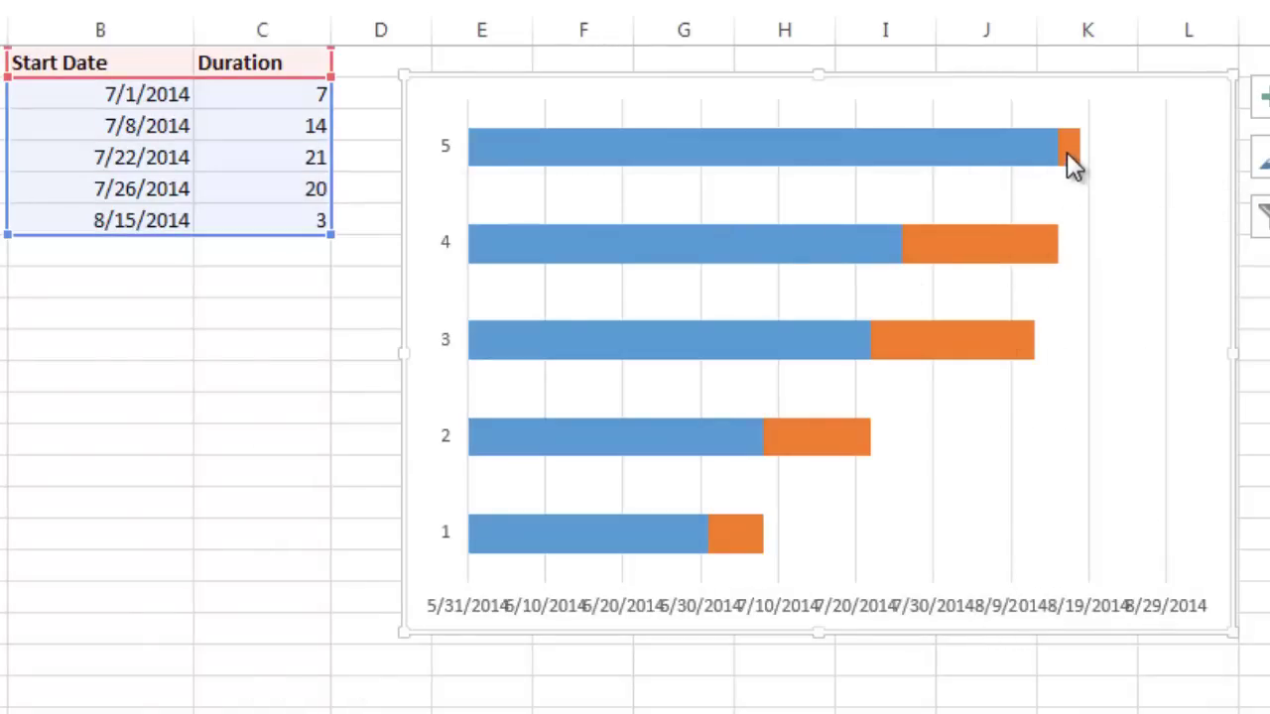
Format the blue Start Date series with No fill so that only the Duration bars show
mouse_move(1068, 154)
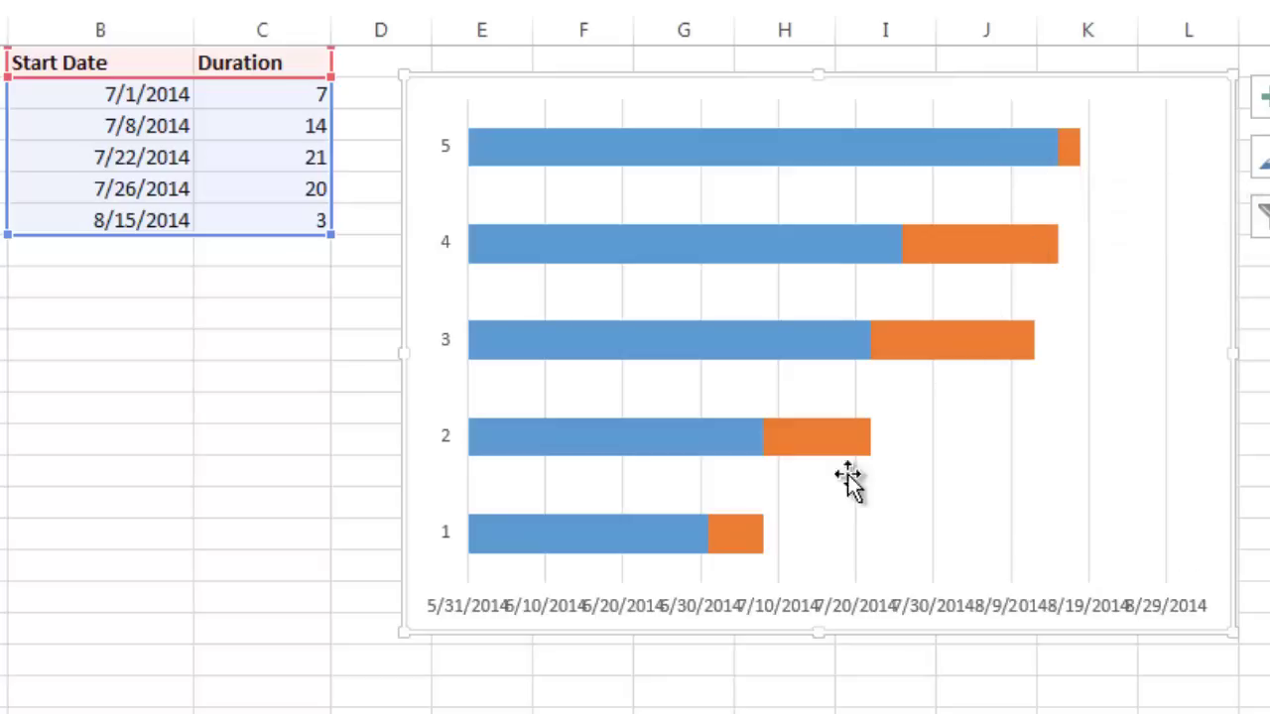
mouse_move(743, 542)
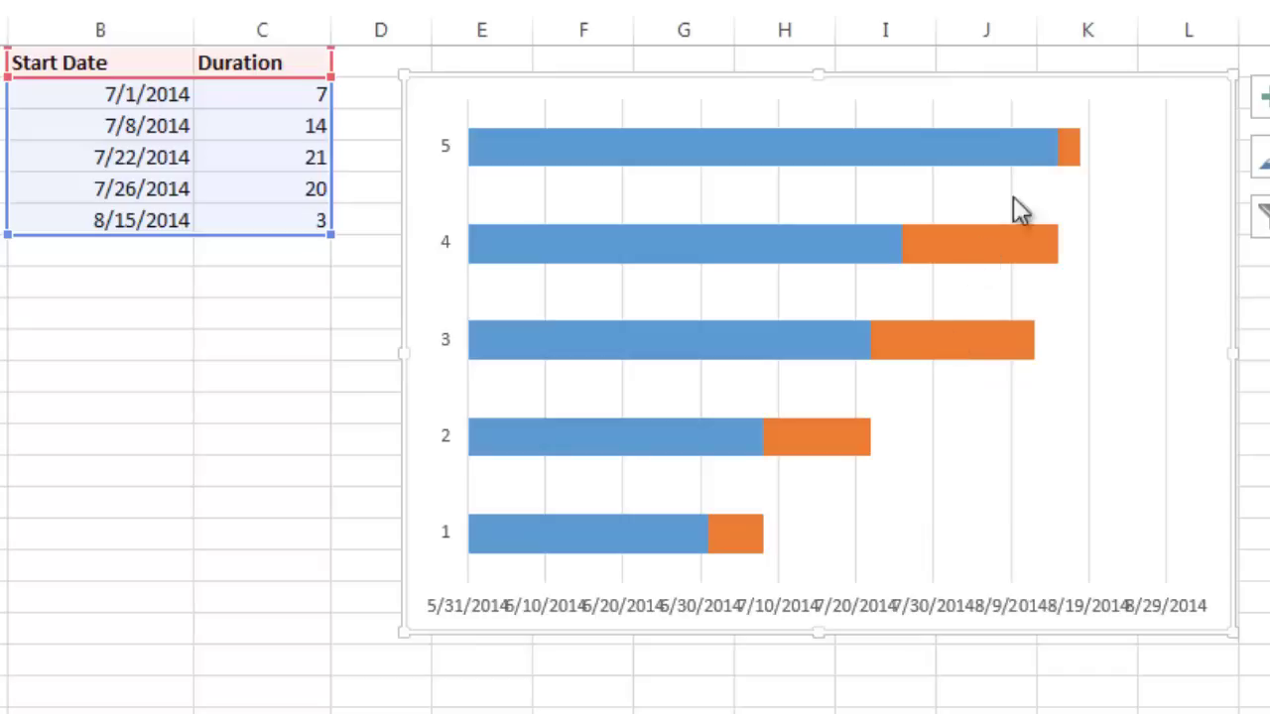
mouse_move(832, 173)
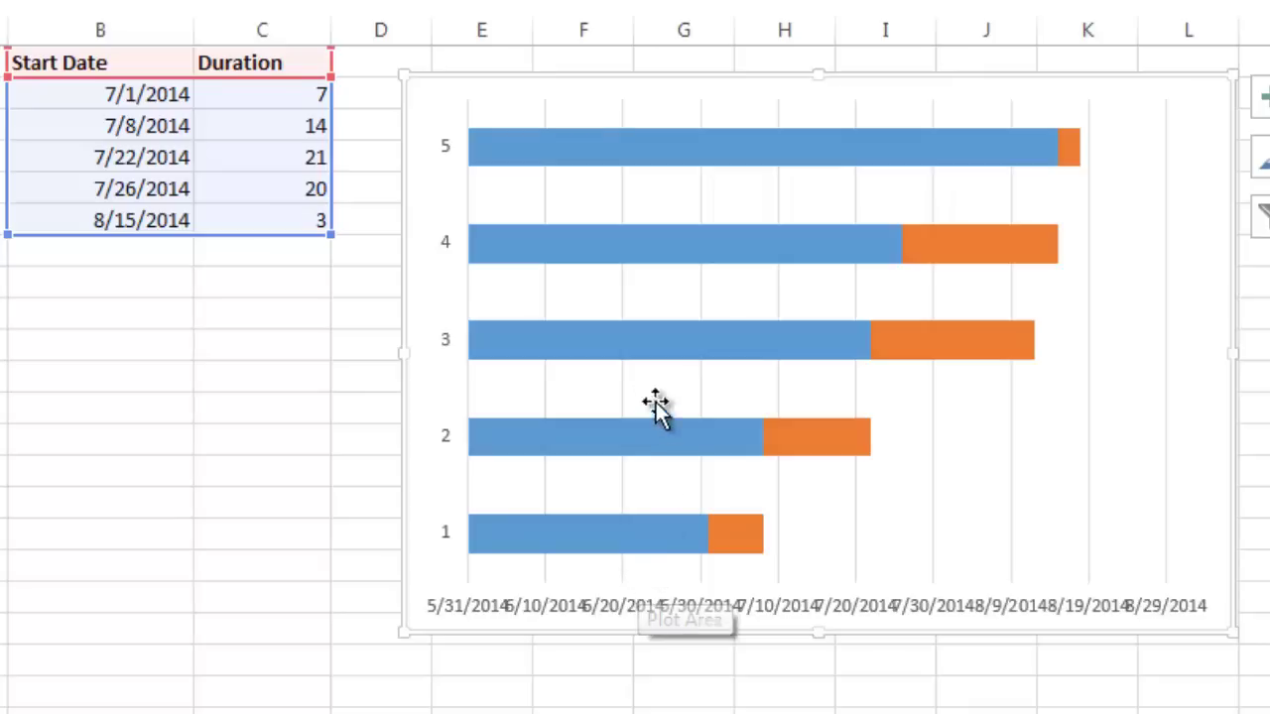
left_click(672, 159)
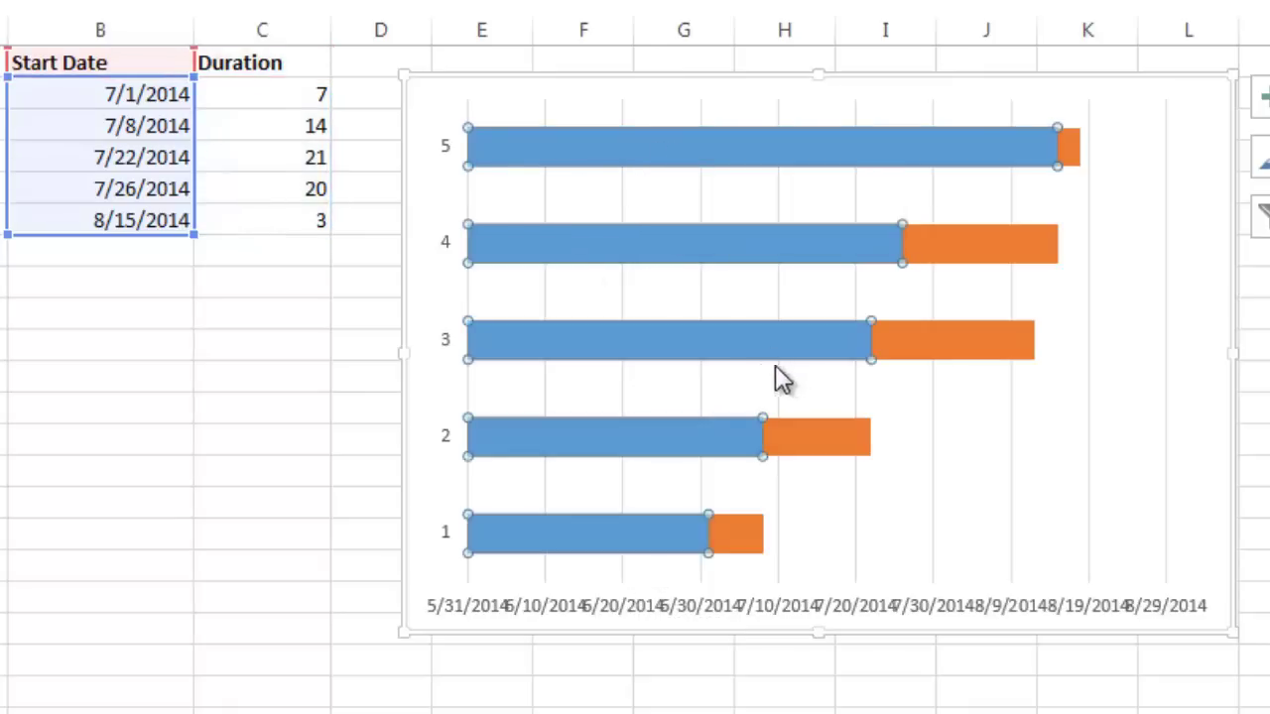
right_click(713, 158)
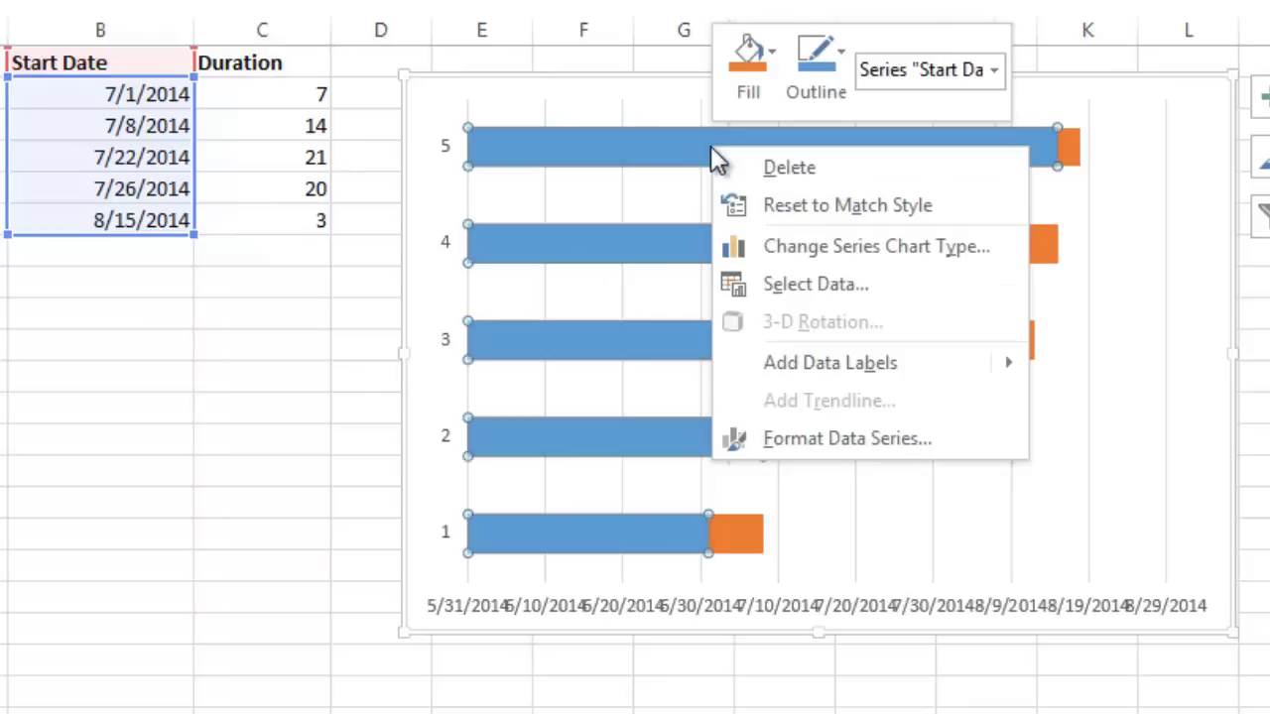
left_click(791, 439)
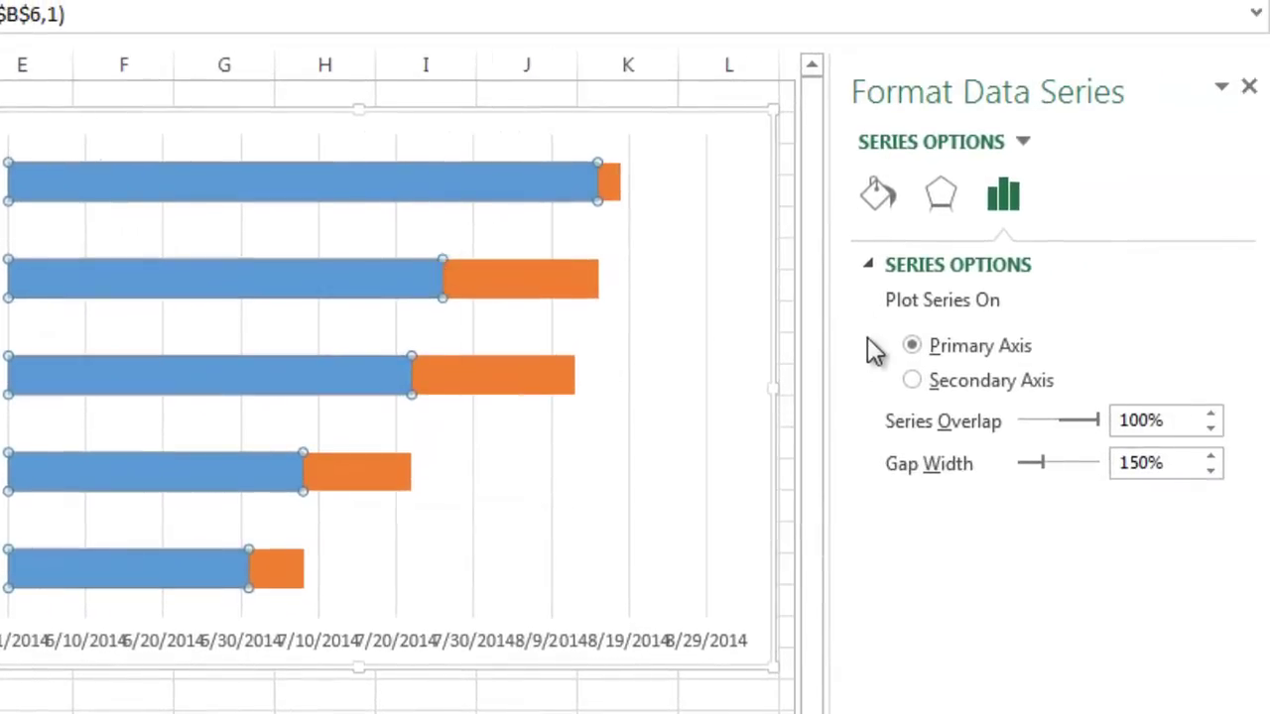
left_click(881, 203)
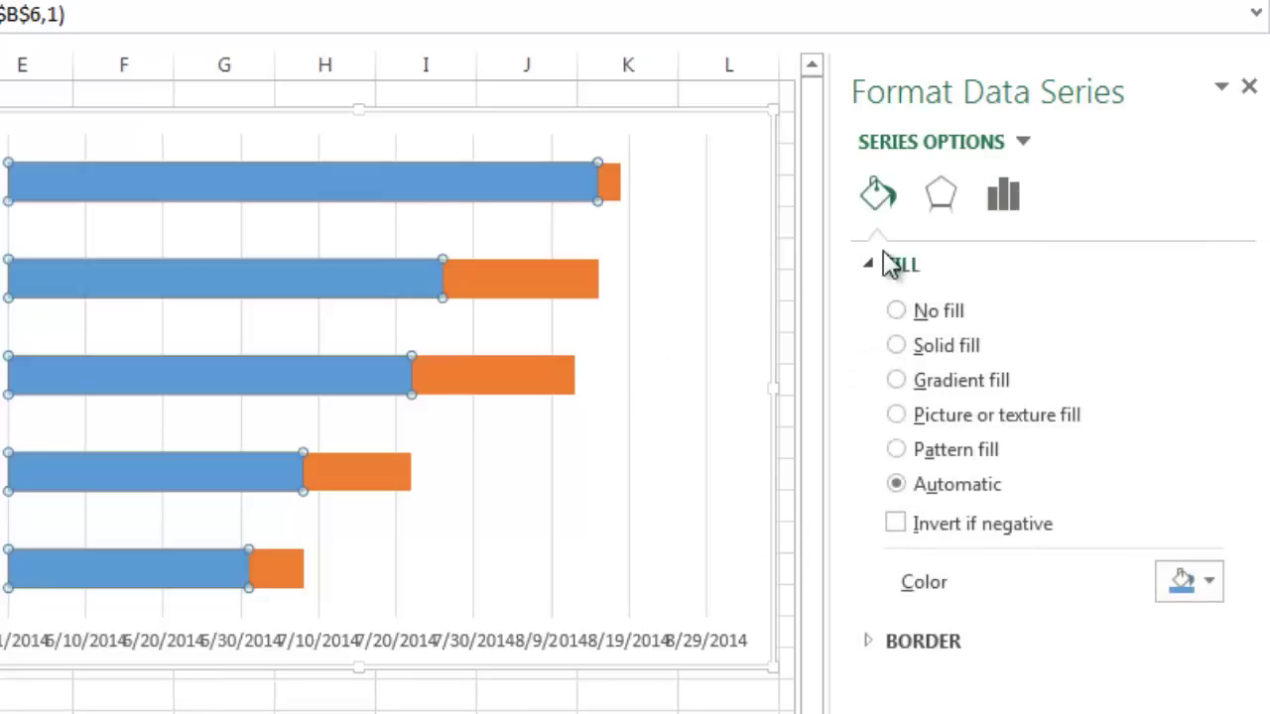
left_click(871, 265)
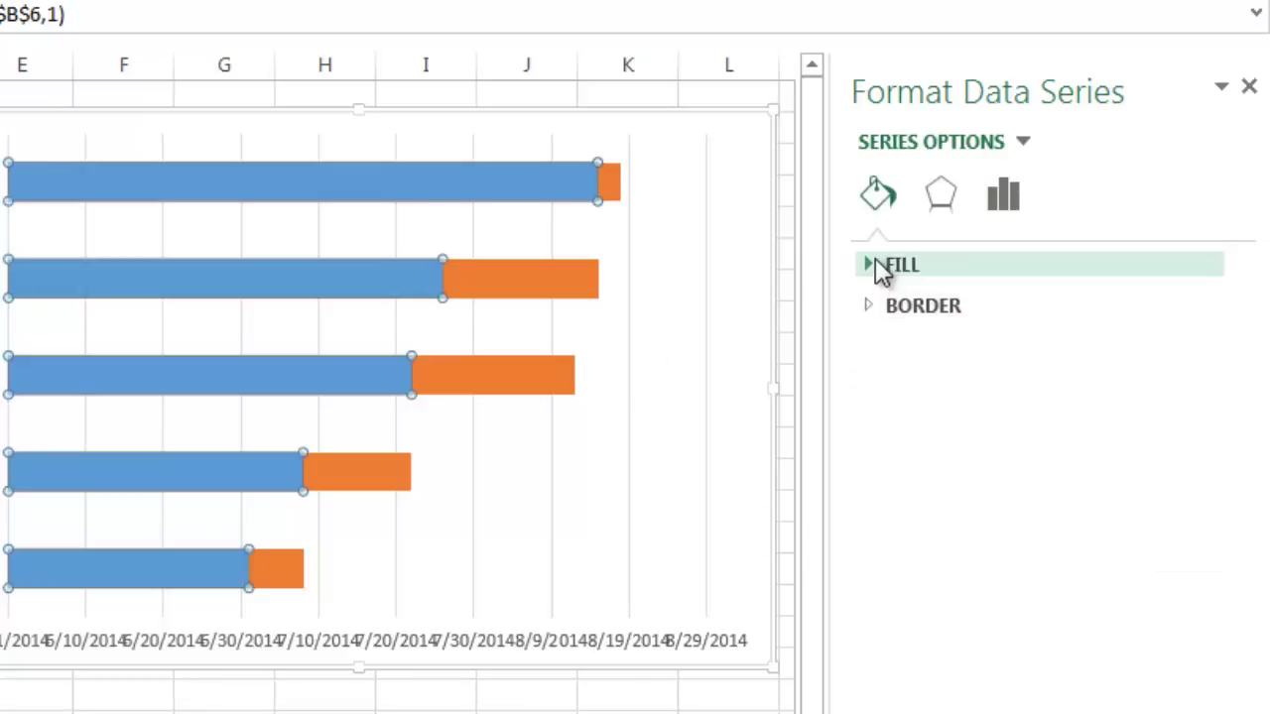
left_click(875, 264)
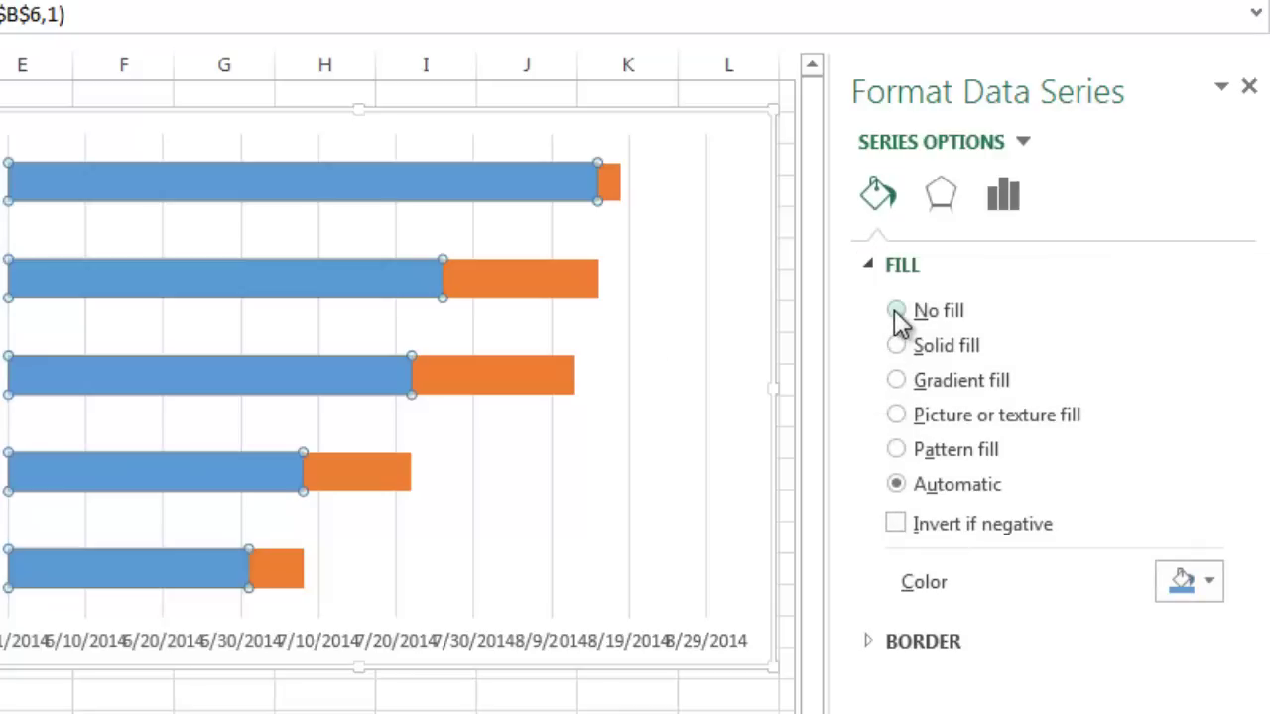
left_click(895, 309)
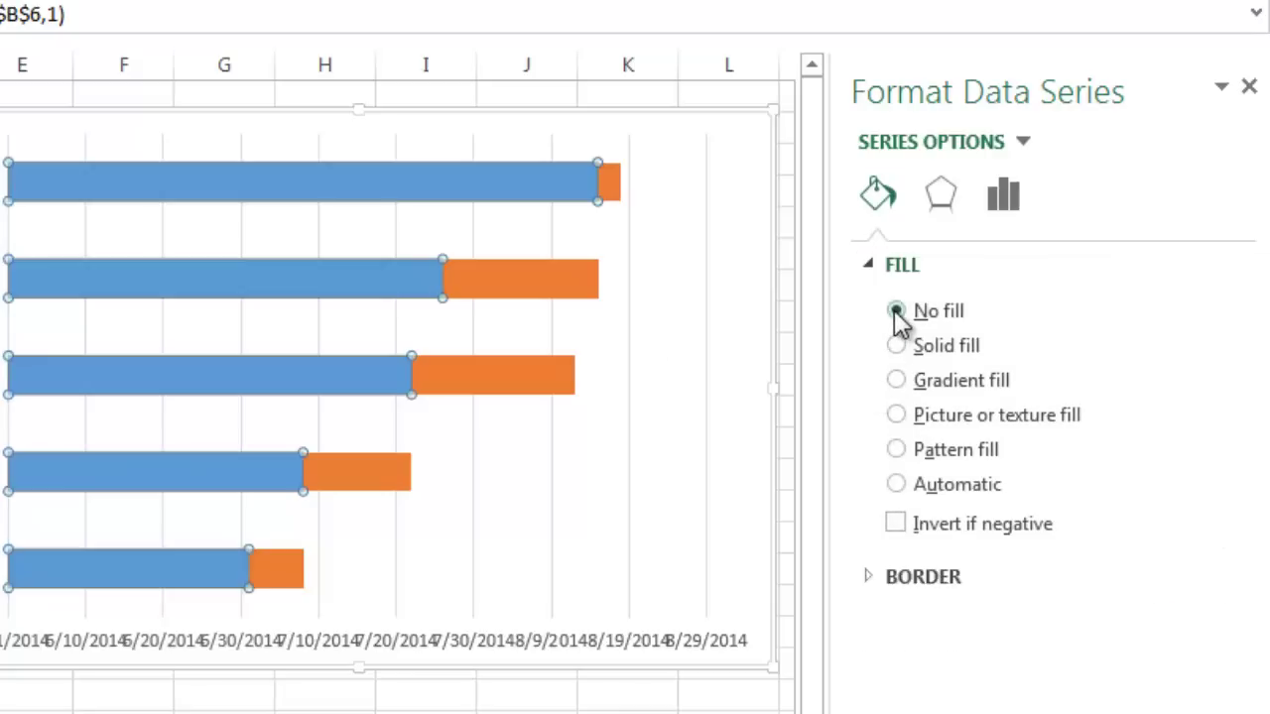
left_click(549, 507)
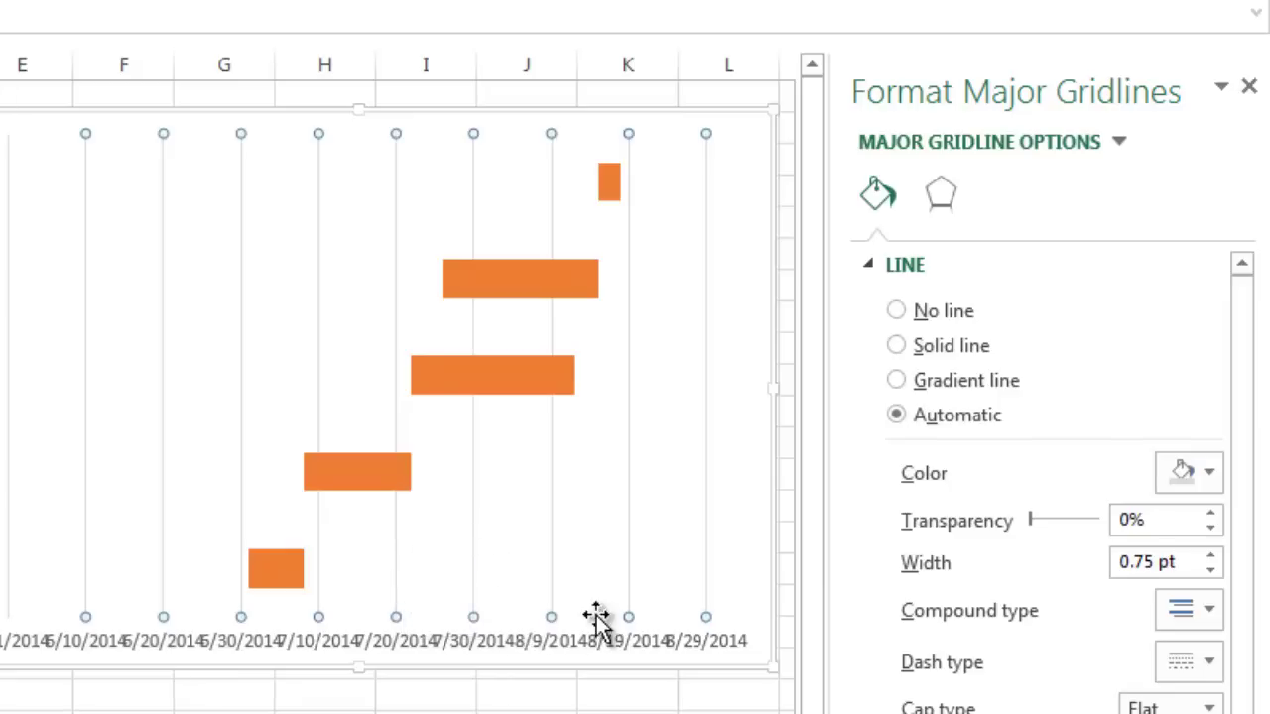
Close the gridline formatting options and set the chart's category axis labels to the task names in A2:A6
left_click(1247, 89)
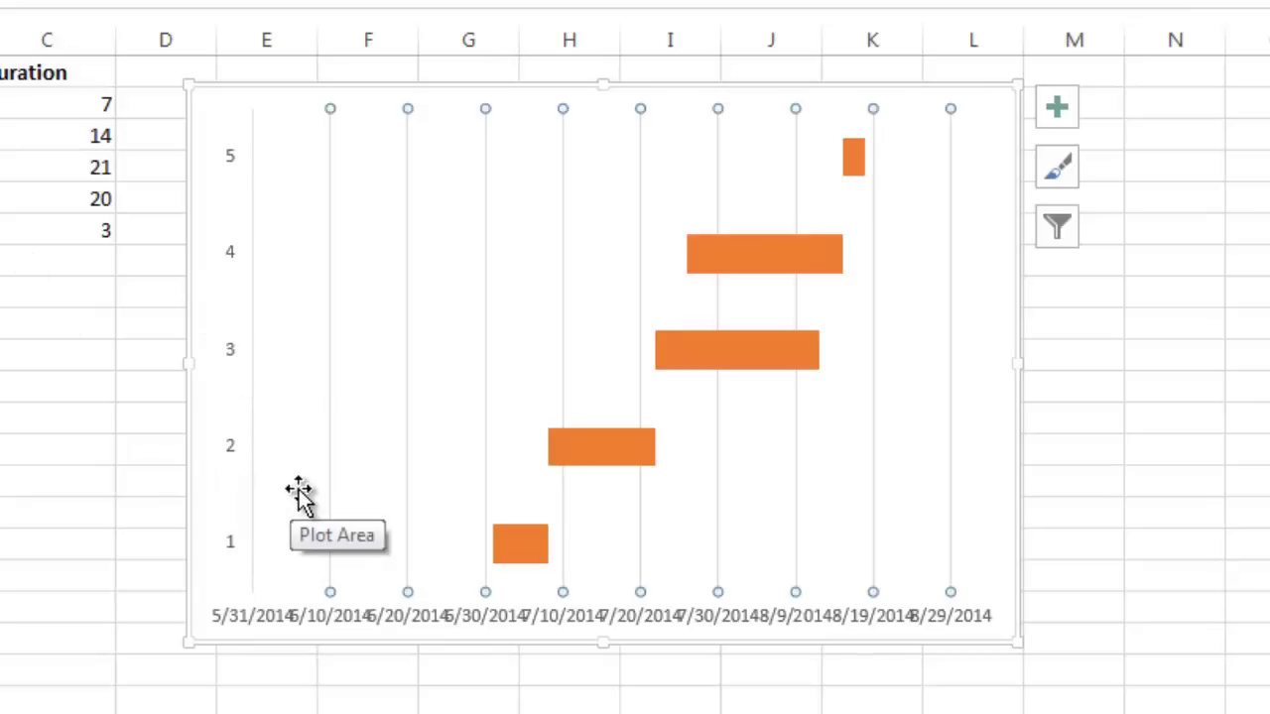
left_click(536, 87)
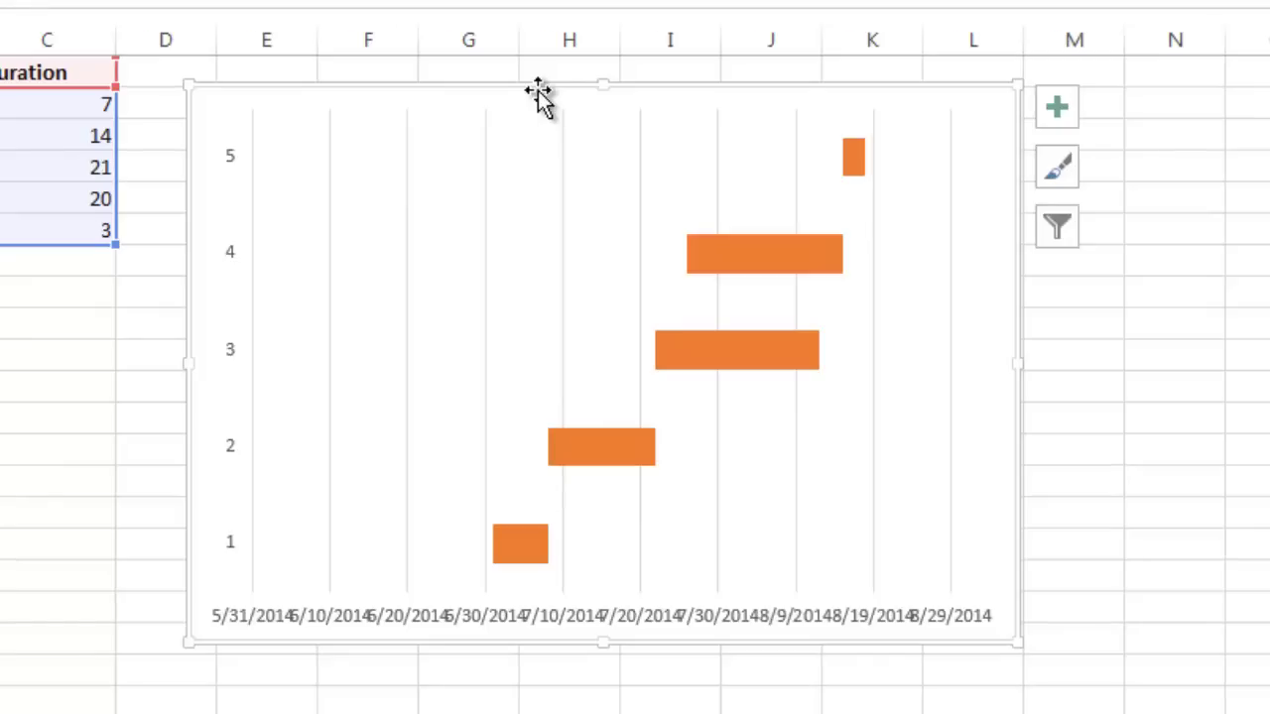
right_click(538, 96)
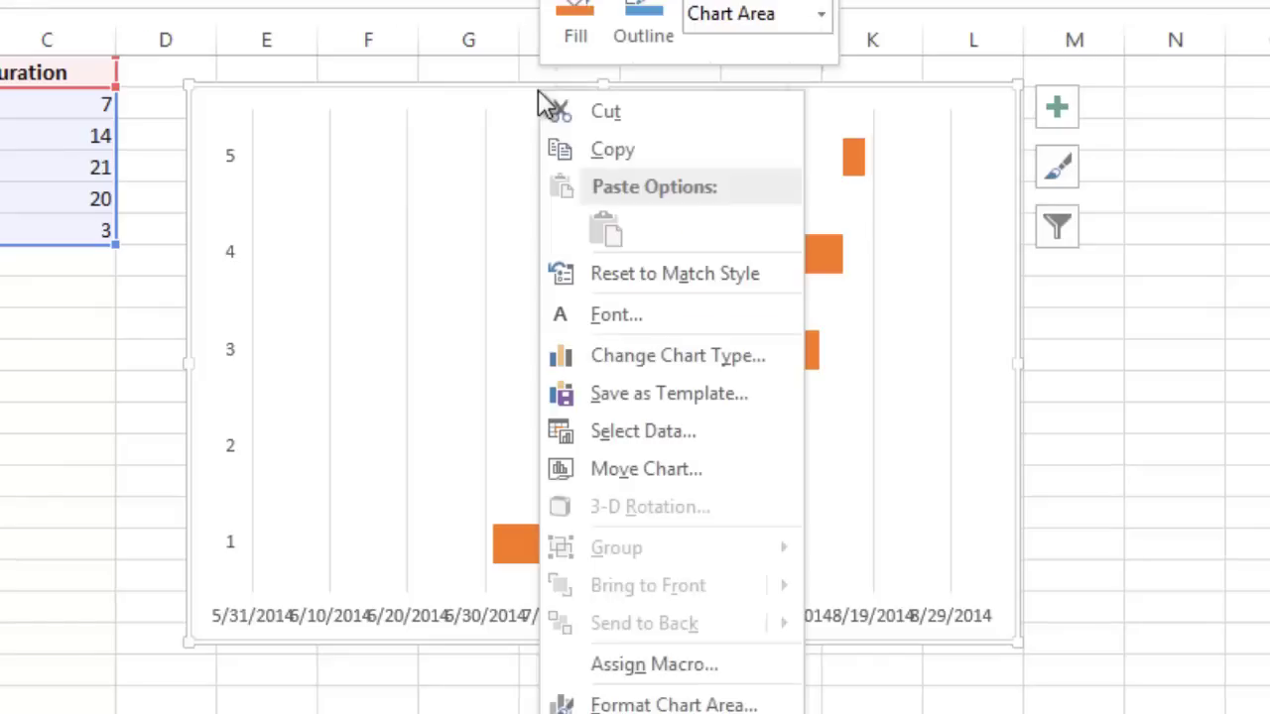
left_click(626, 433)
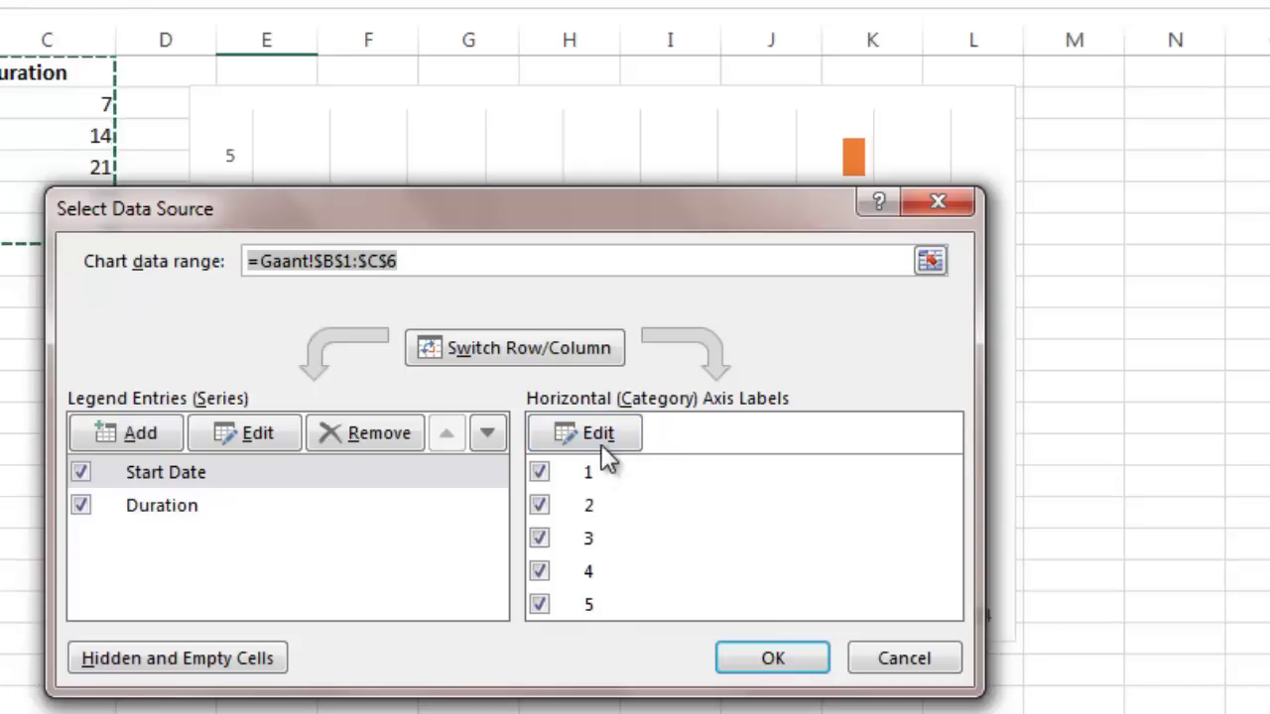
left_click(605, 444)
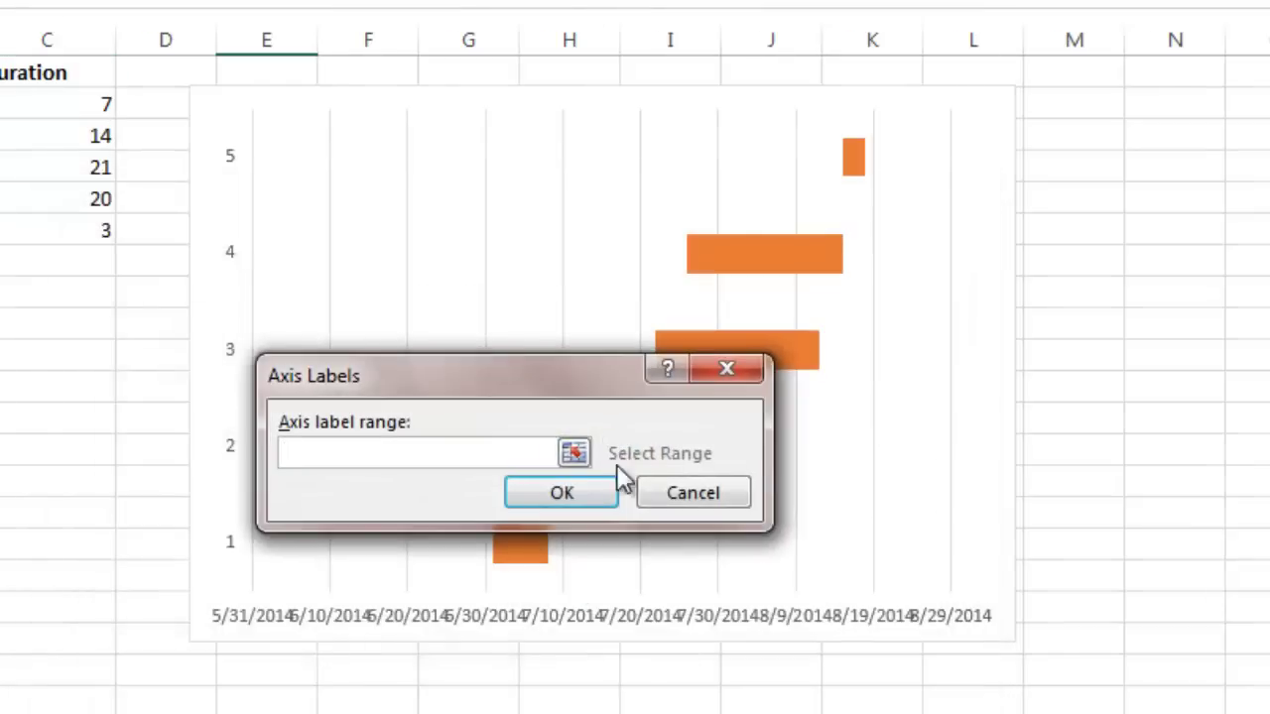
left_click_drag(119, 175, 125, 286)
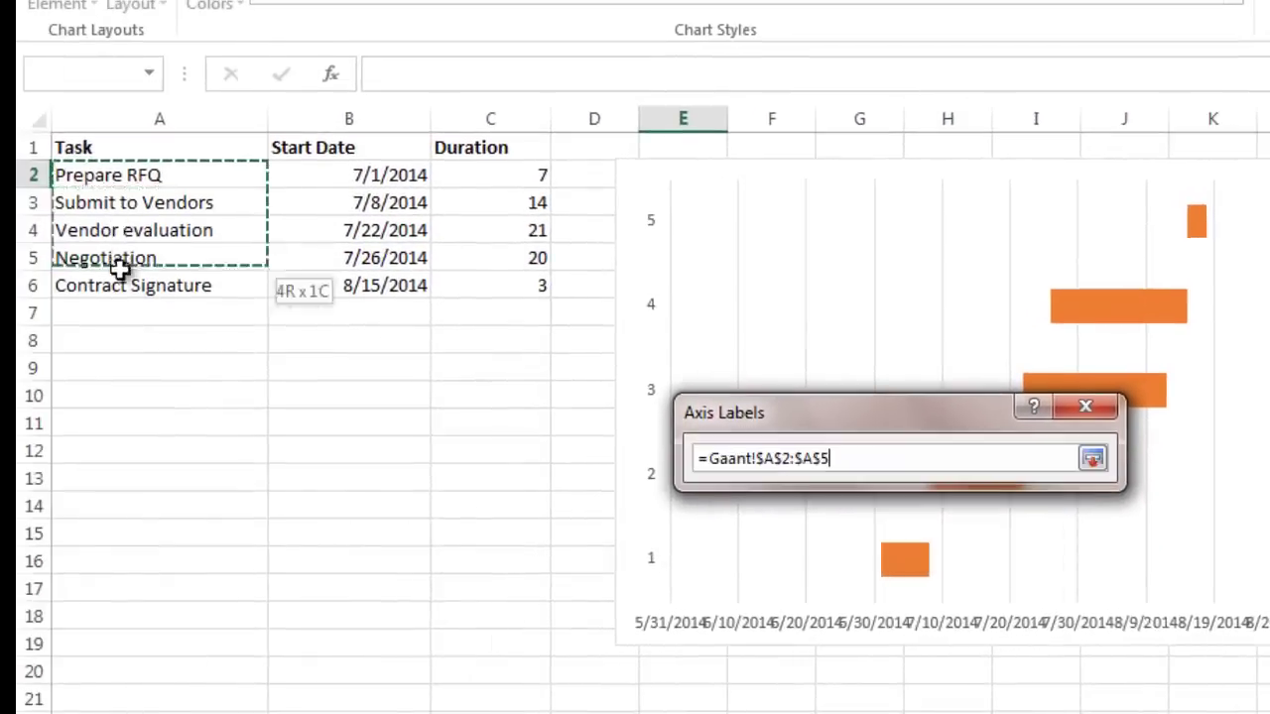
left_click(947, 521)
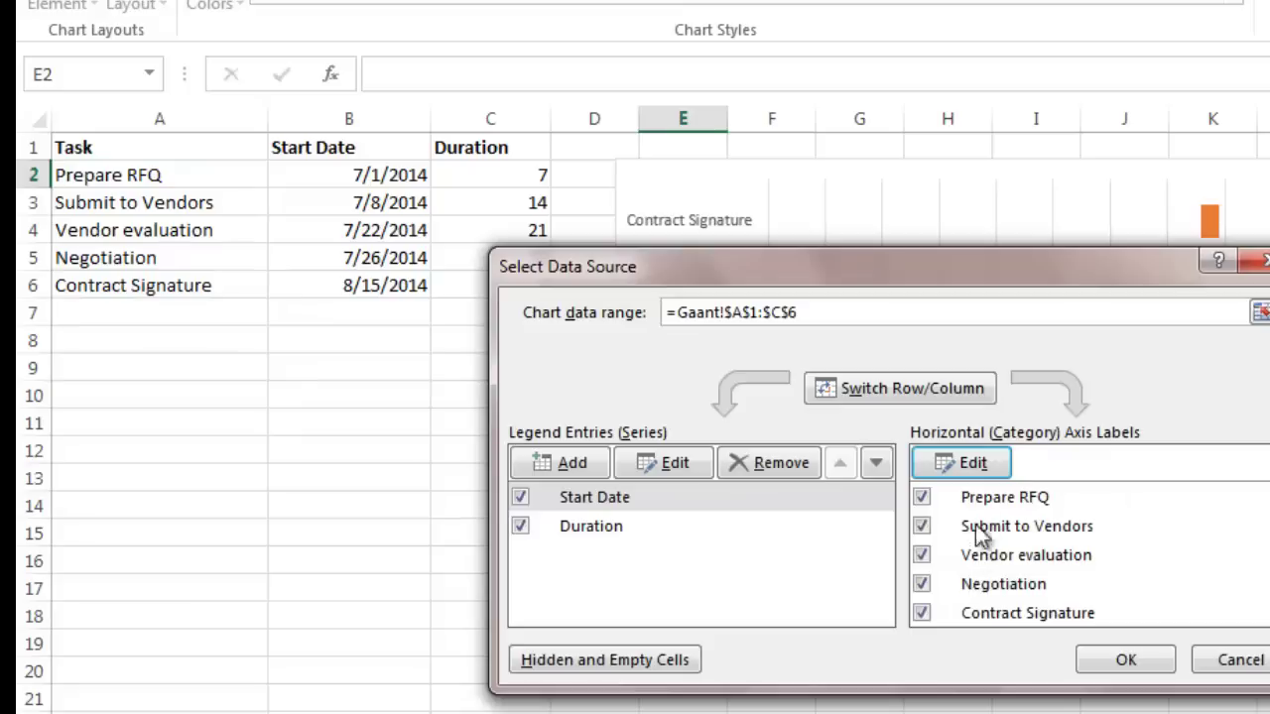
left_click(1126, 660)
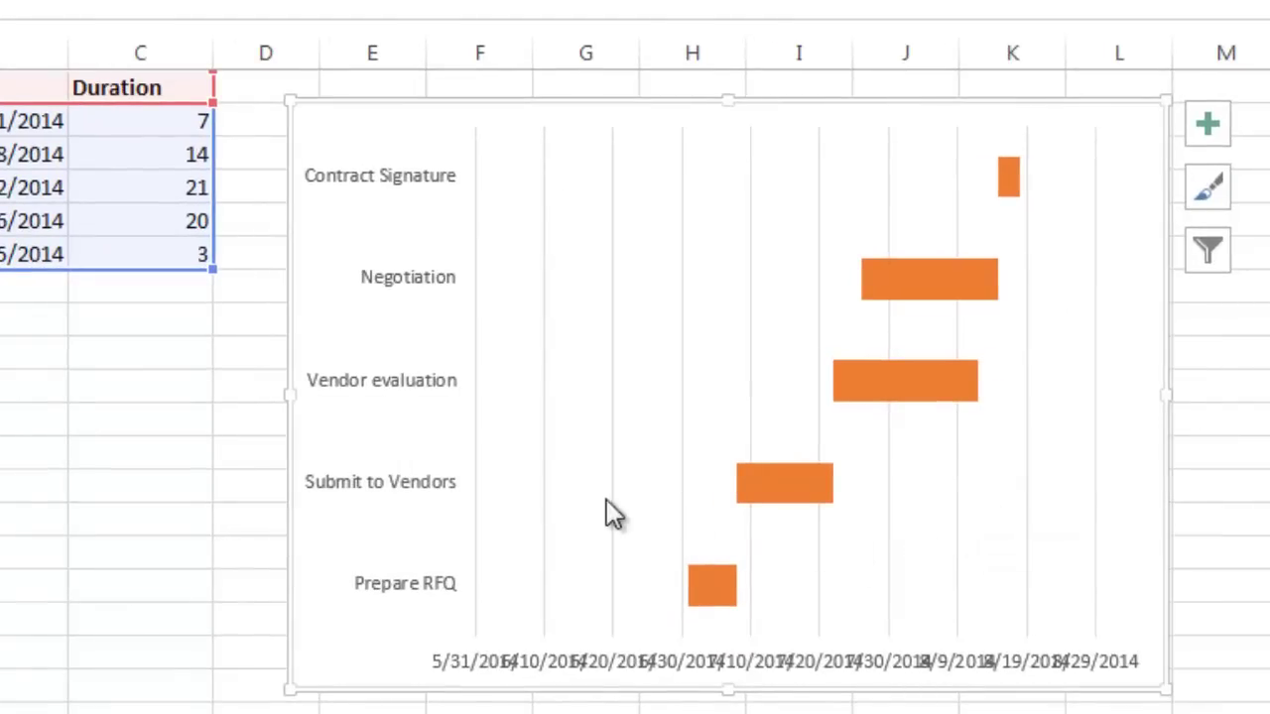
Format the vertical task axis to list its categories in reverse order
mouse_move(680, 605)
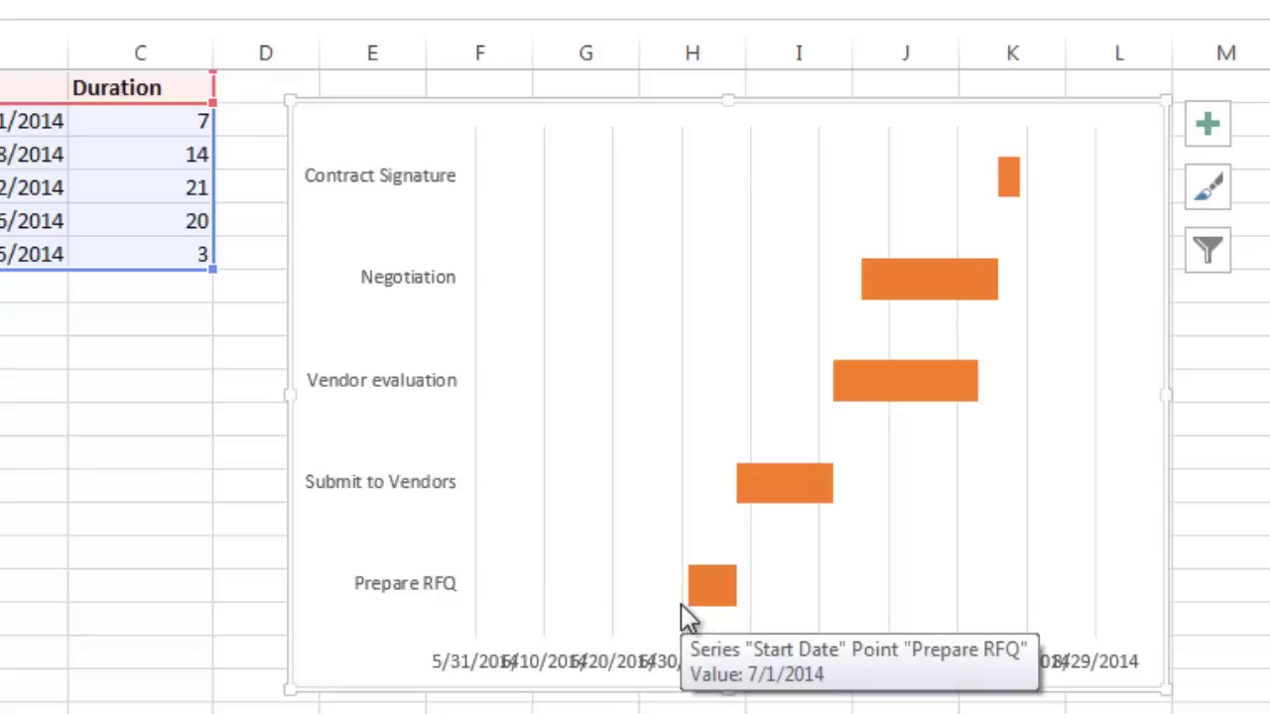
left_click(383, 180)
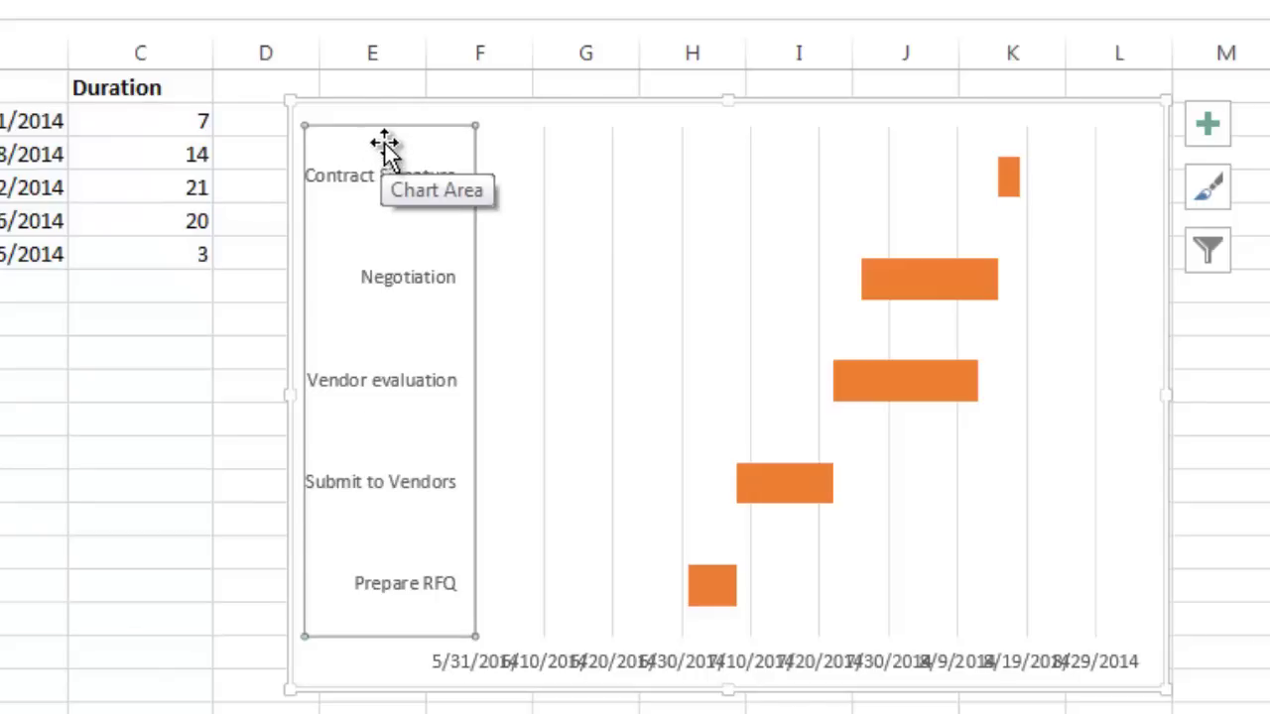
right_click(384, 133)
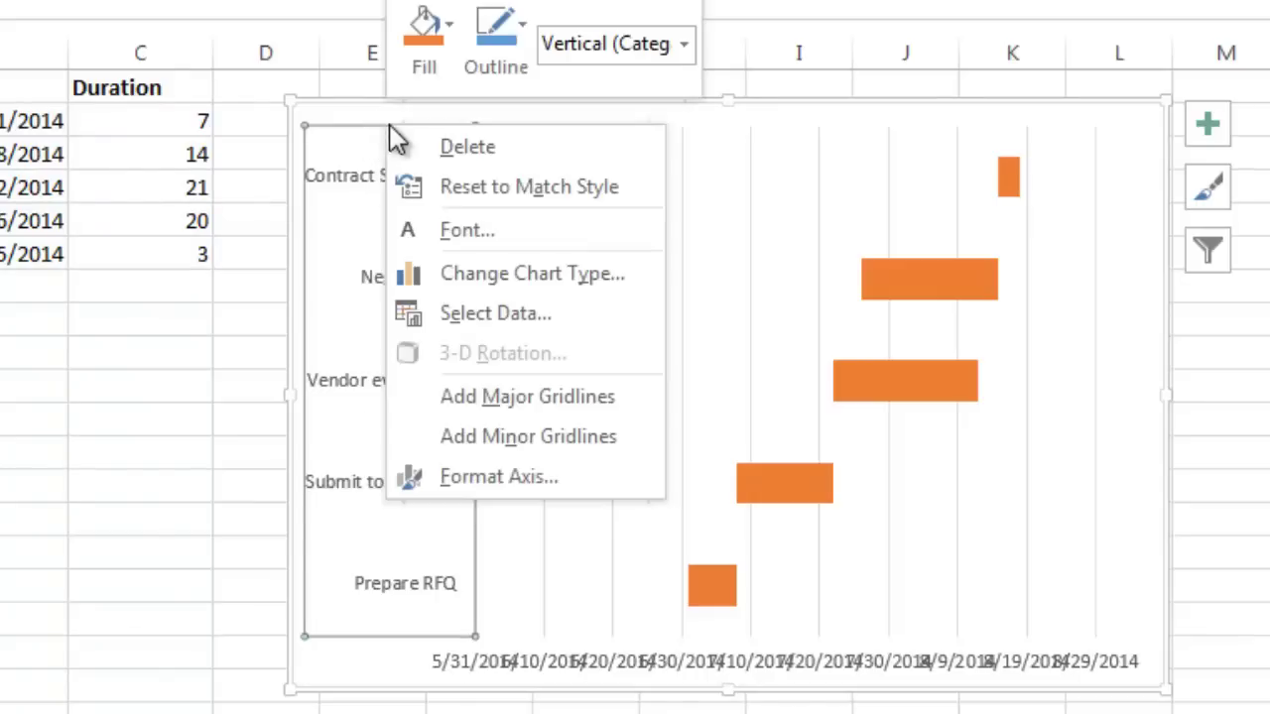
left_click(499, 476)
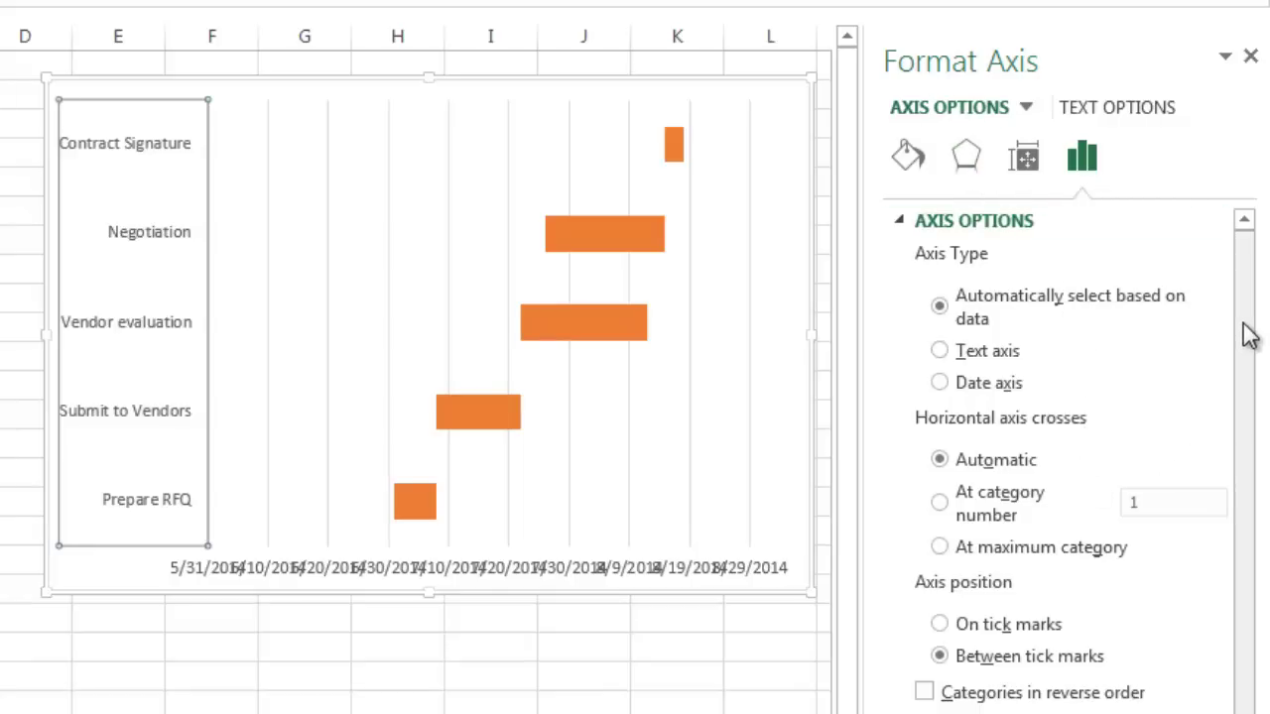
left_click_drag(1241, 343, 1241, 393)
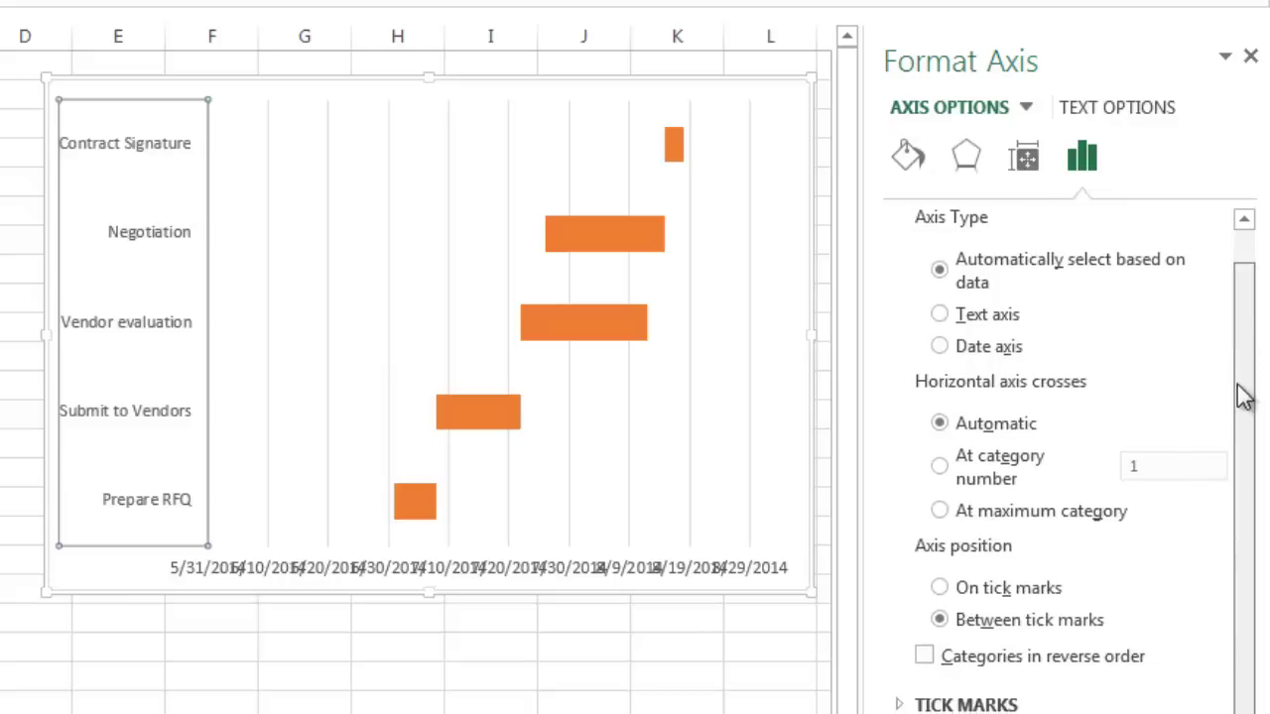
left_click(924, 657)
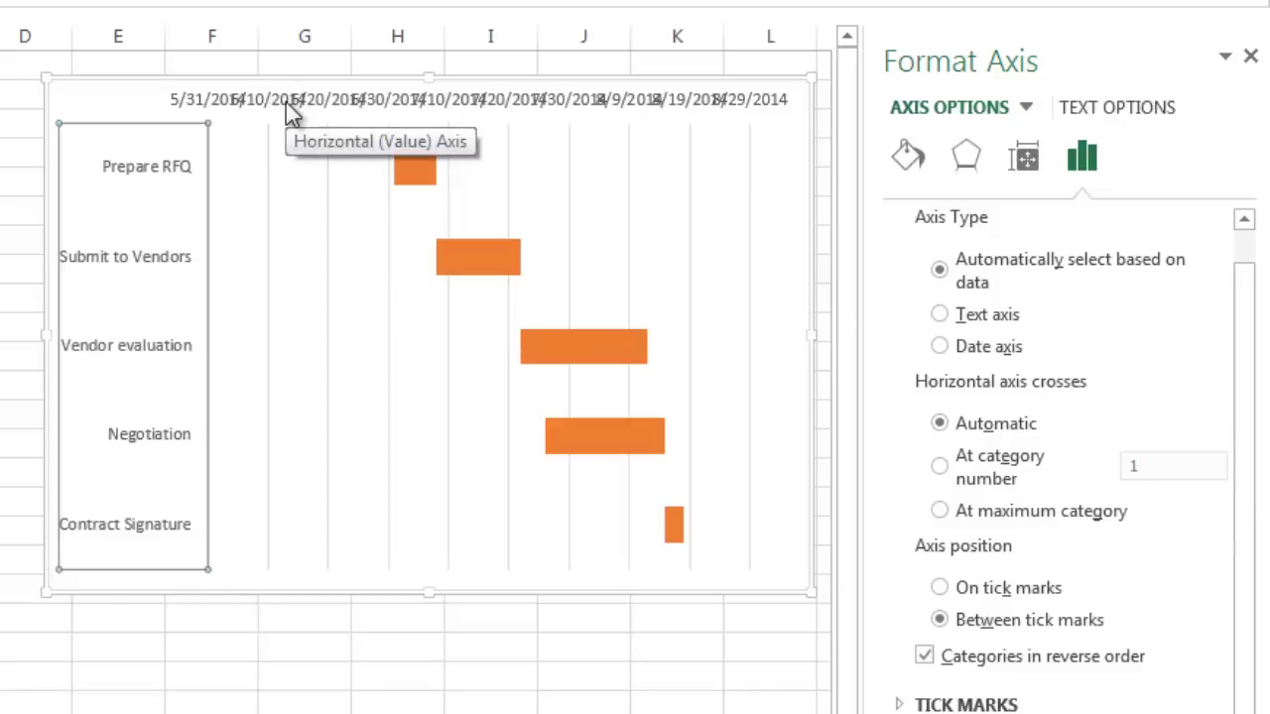
Format the horizontal date axis labels with the Date number type 3/14
left_click(335, 101)
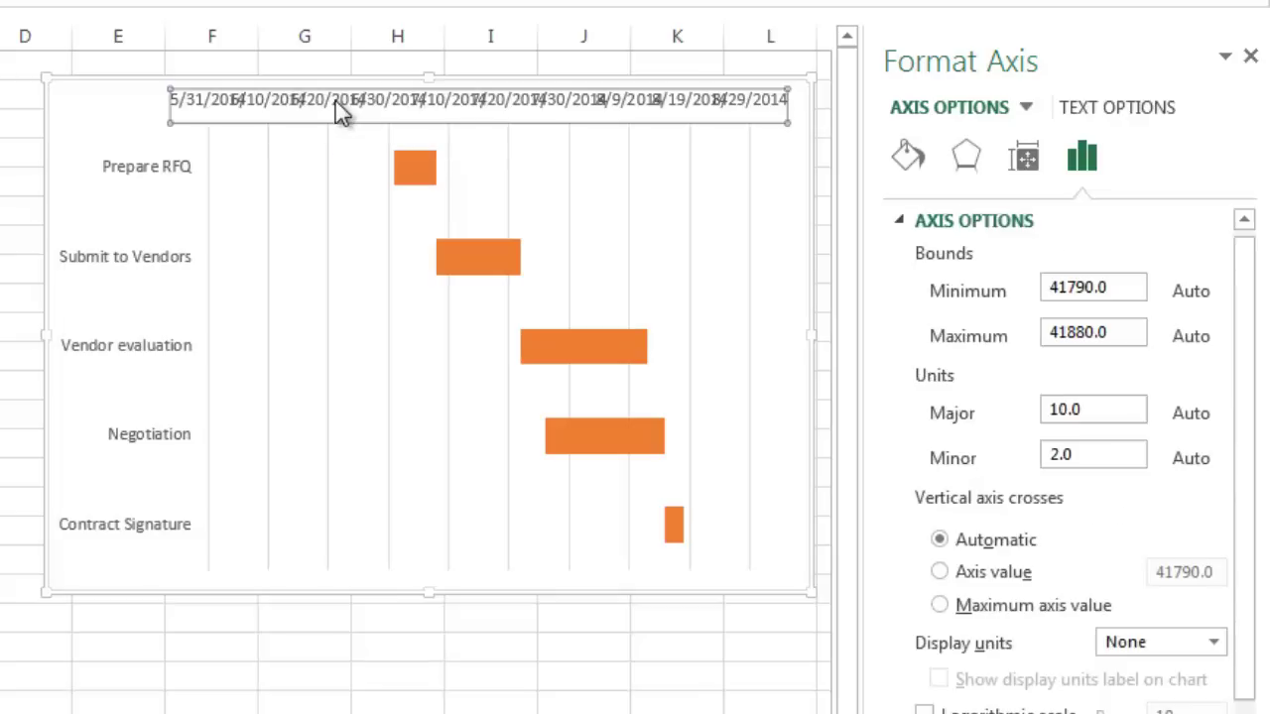
right_click(416, 93)
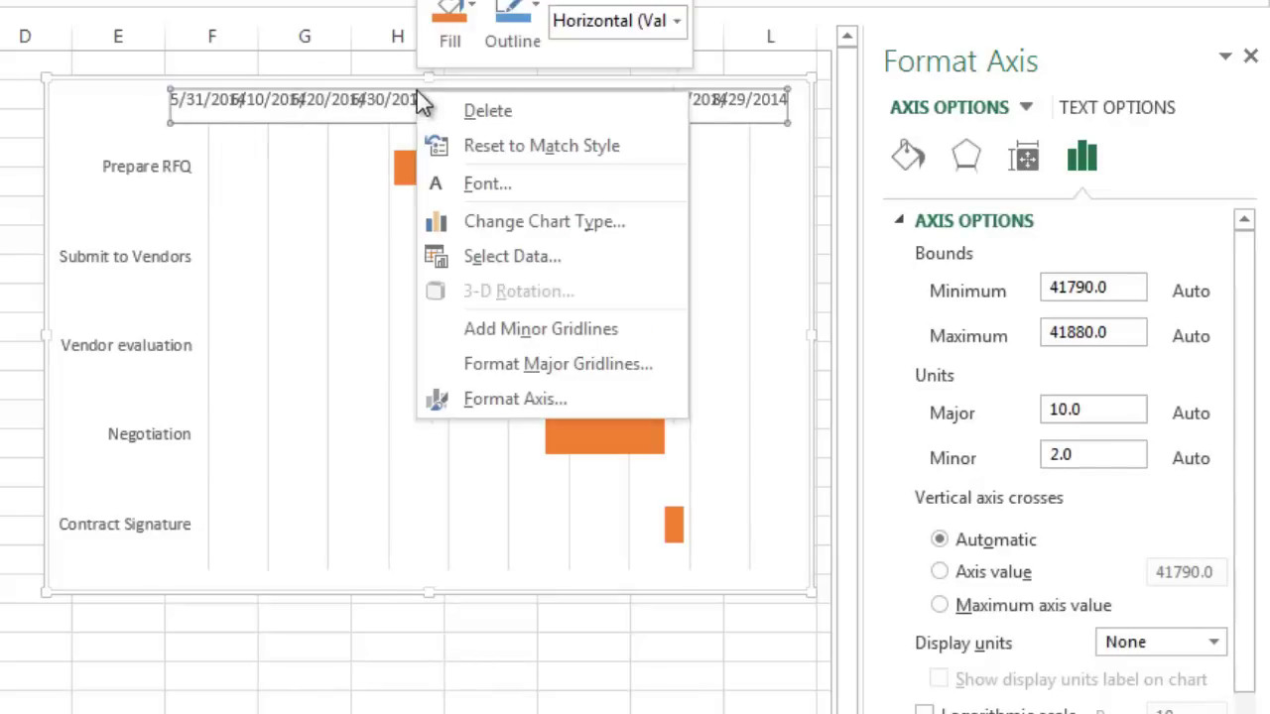
left_click(516, 398)
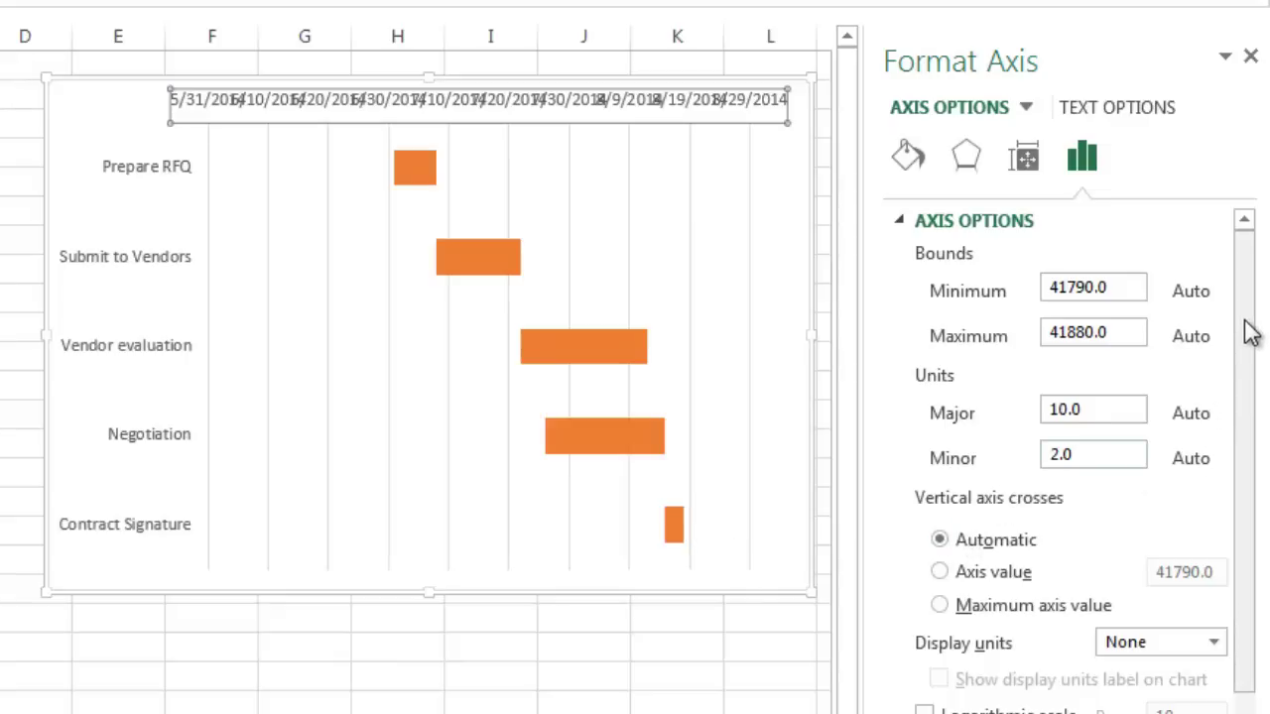
scroll(1246, 357, "down", 2)
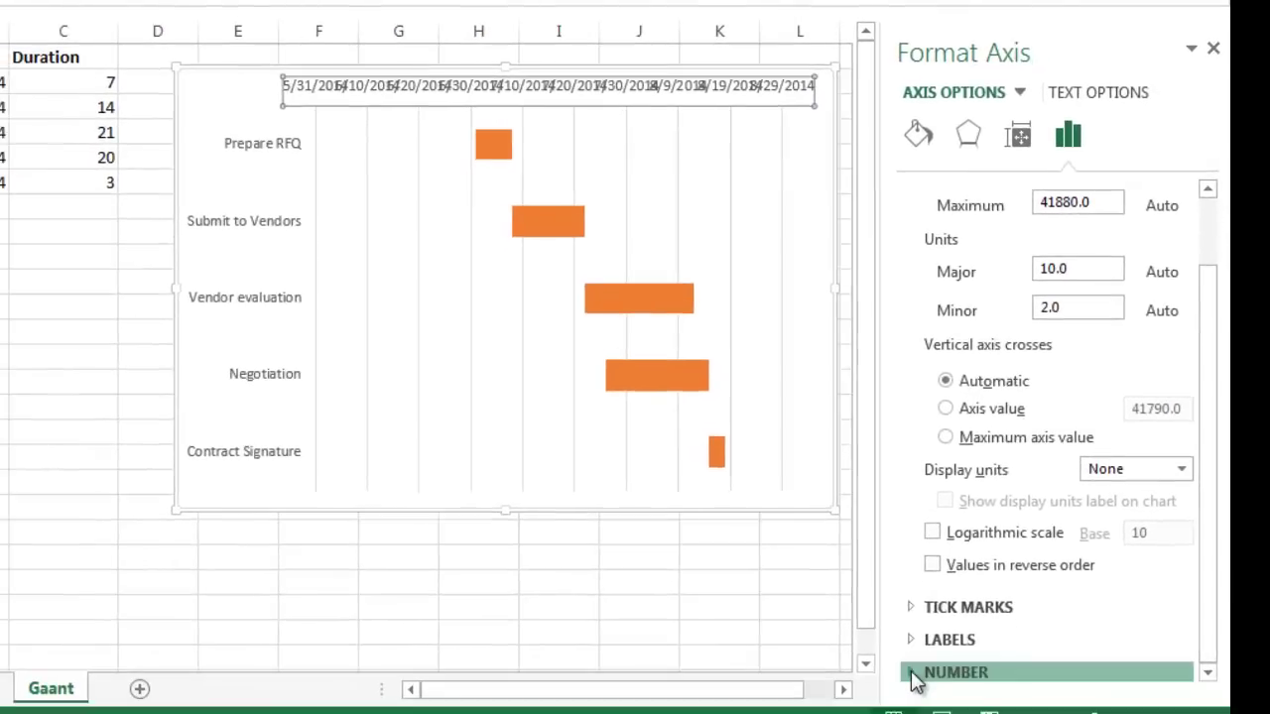
left_click(913, 675)
left_click_drag(1216, 441, 1201, 601)
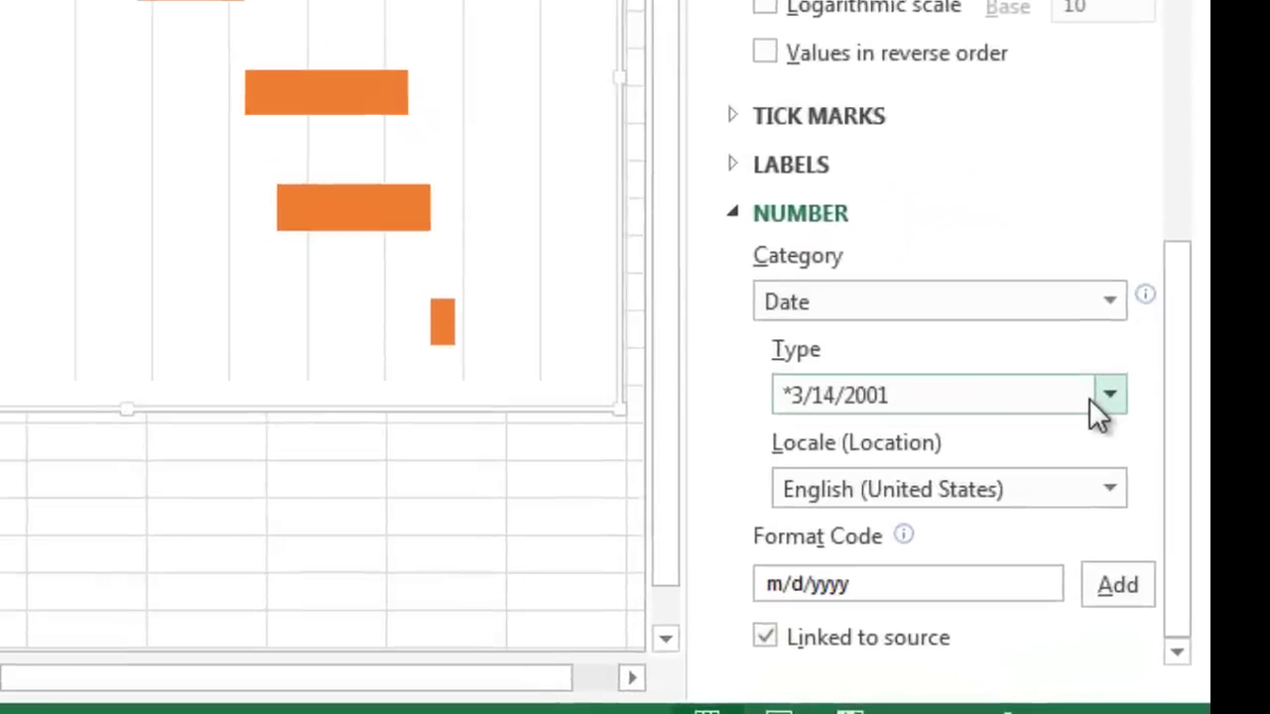
left_click(1069, 312)
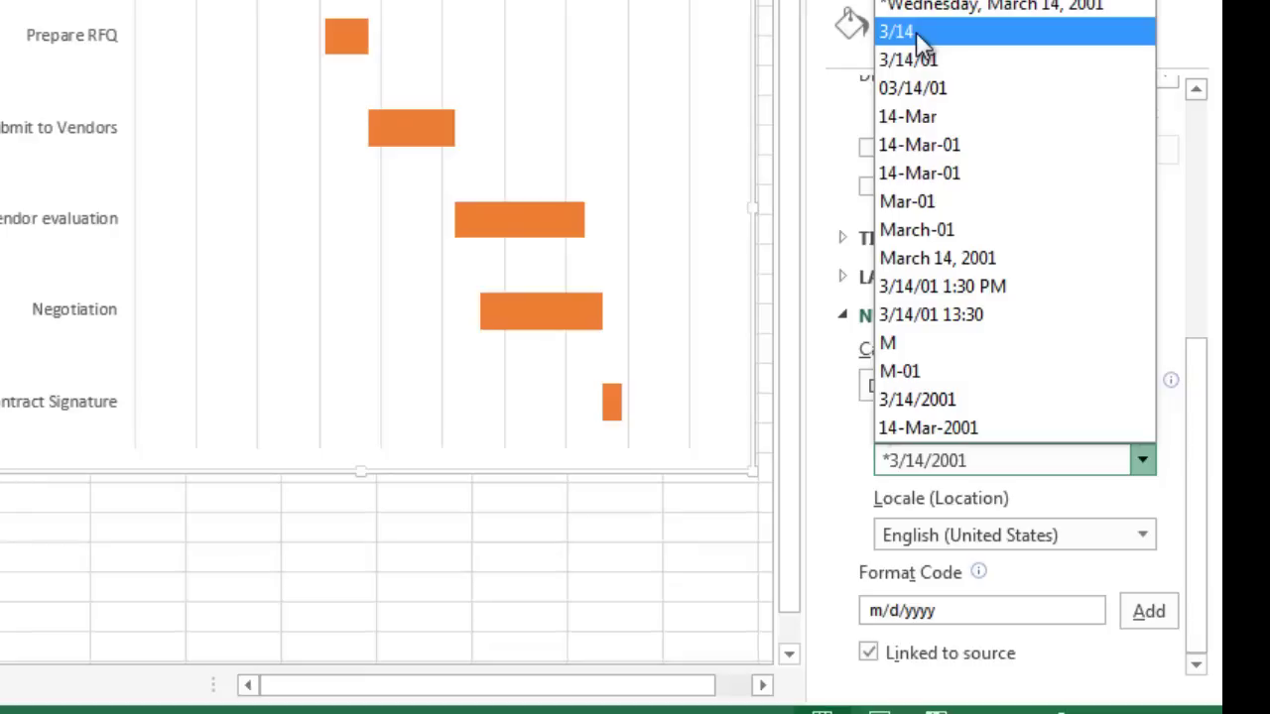
left_click(915, 31)
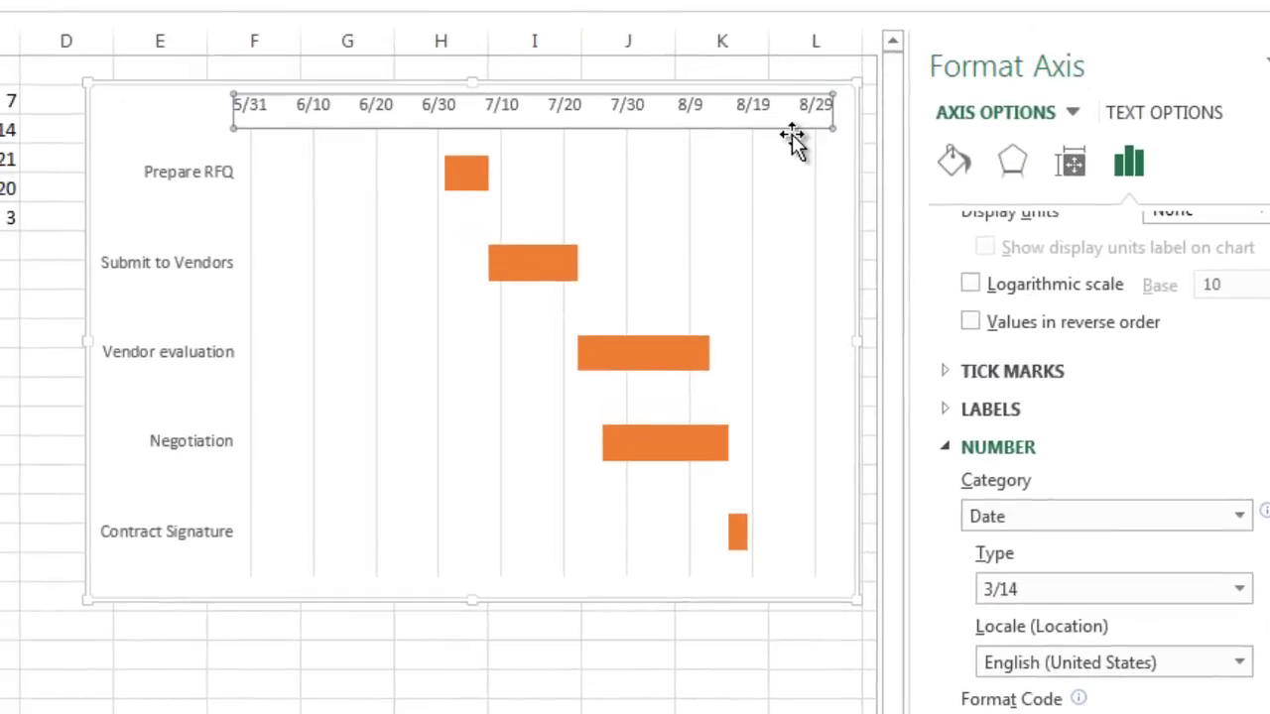
Examine the minimum bound of the horizontal date axis in its serial-number form
scroll(1105, 462, "up", 10)
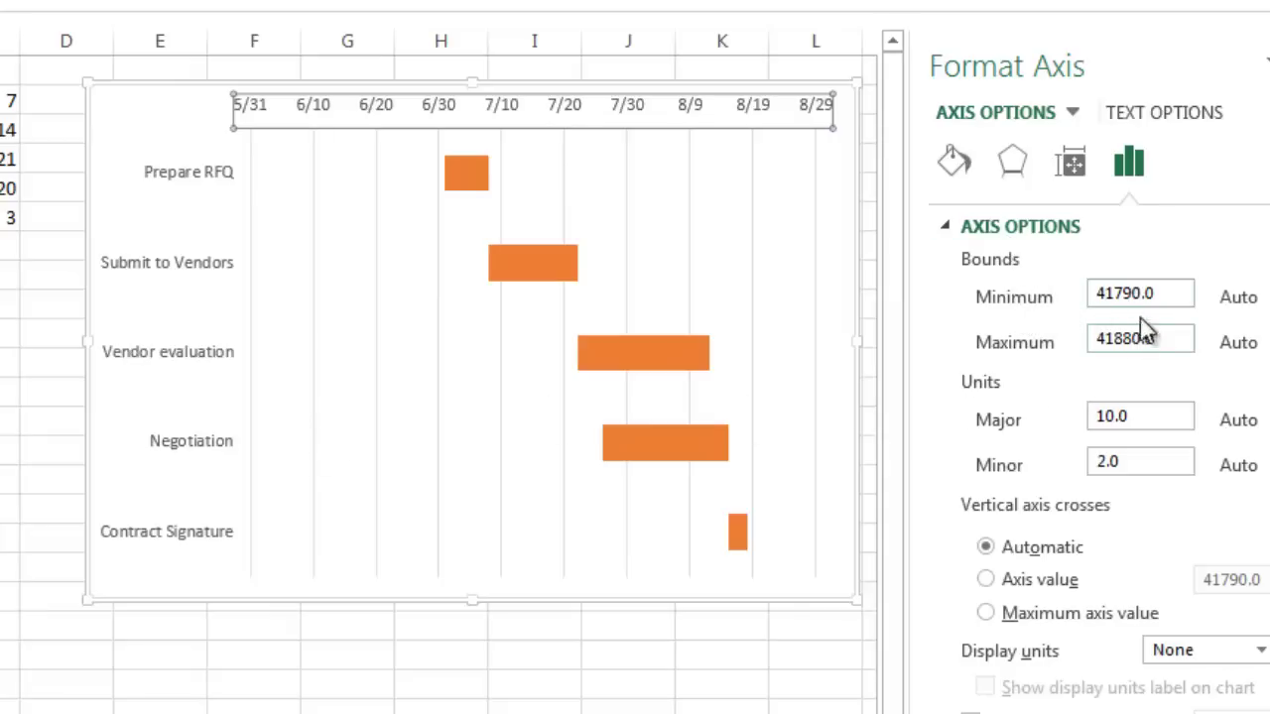
left_click_drag(1161, 295, 1088, 302)
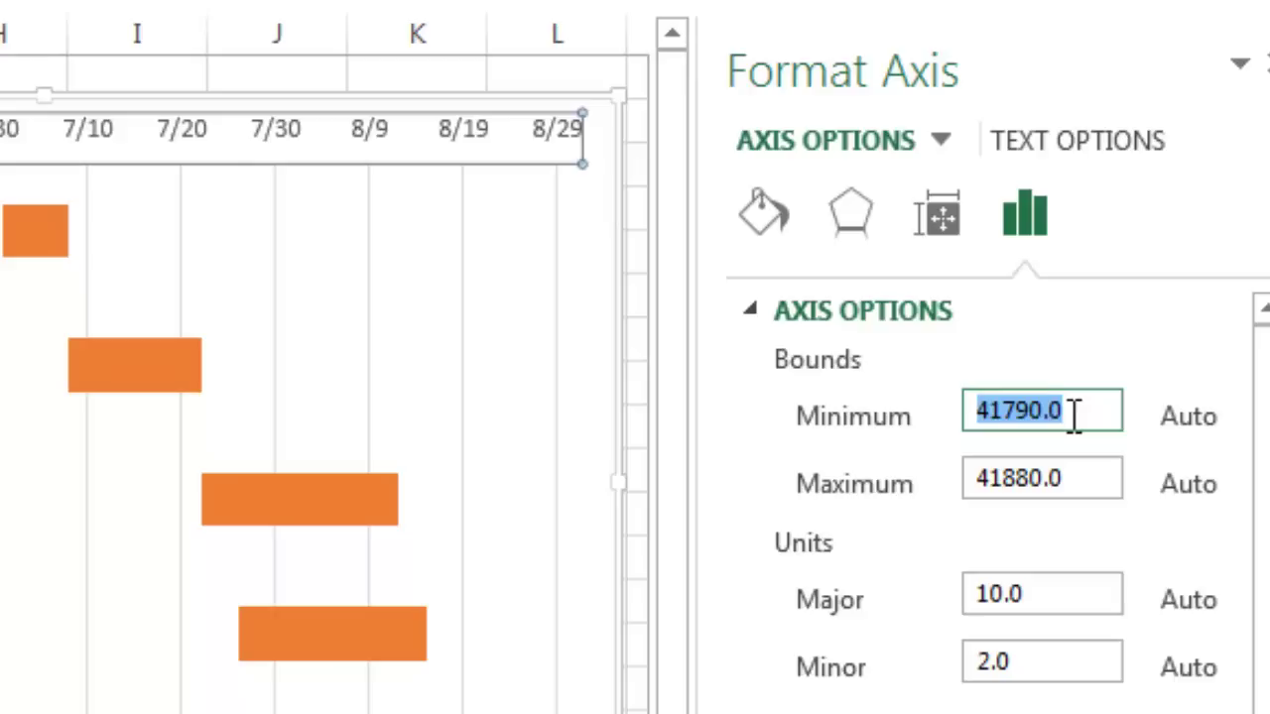
left_click(1074, 415)
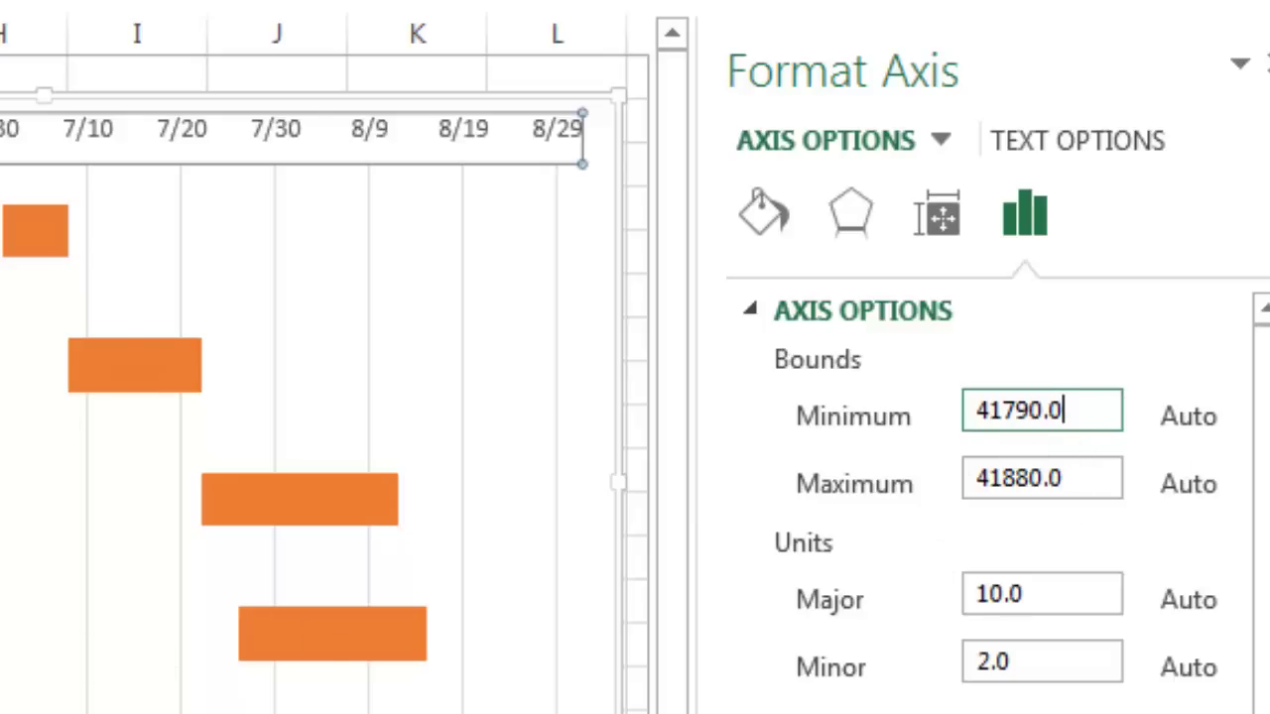
Format the start dates in B2:B6 as Number with 2 decimal places to read their serial values, and undo that formatting
left_click(265, 543)
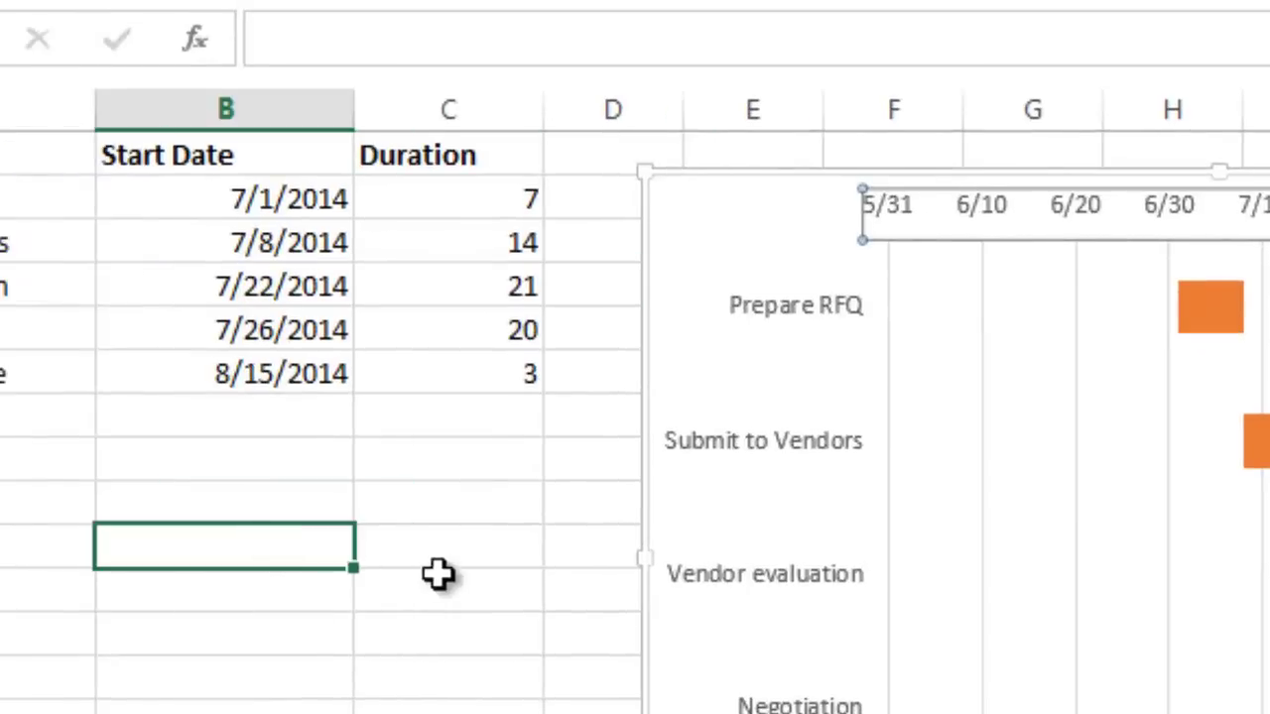
left_click(288, 198)
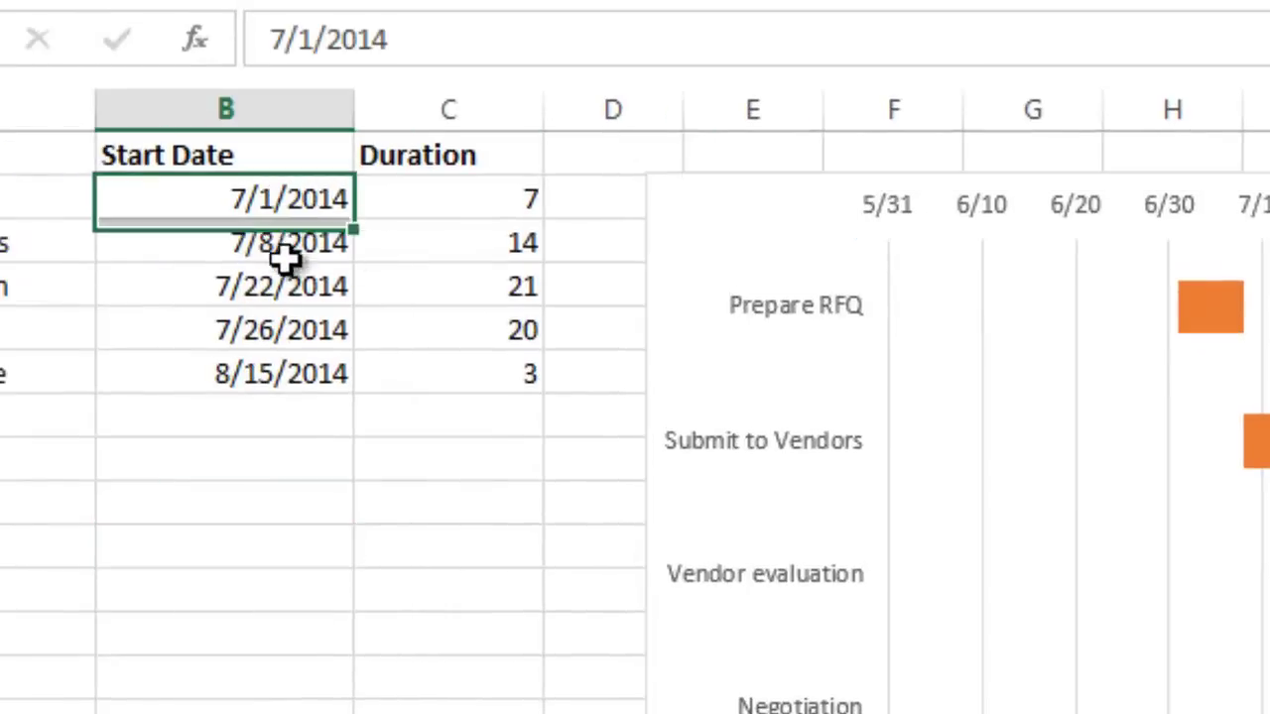
left_click_drag(286, 263, 281, 380)
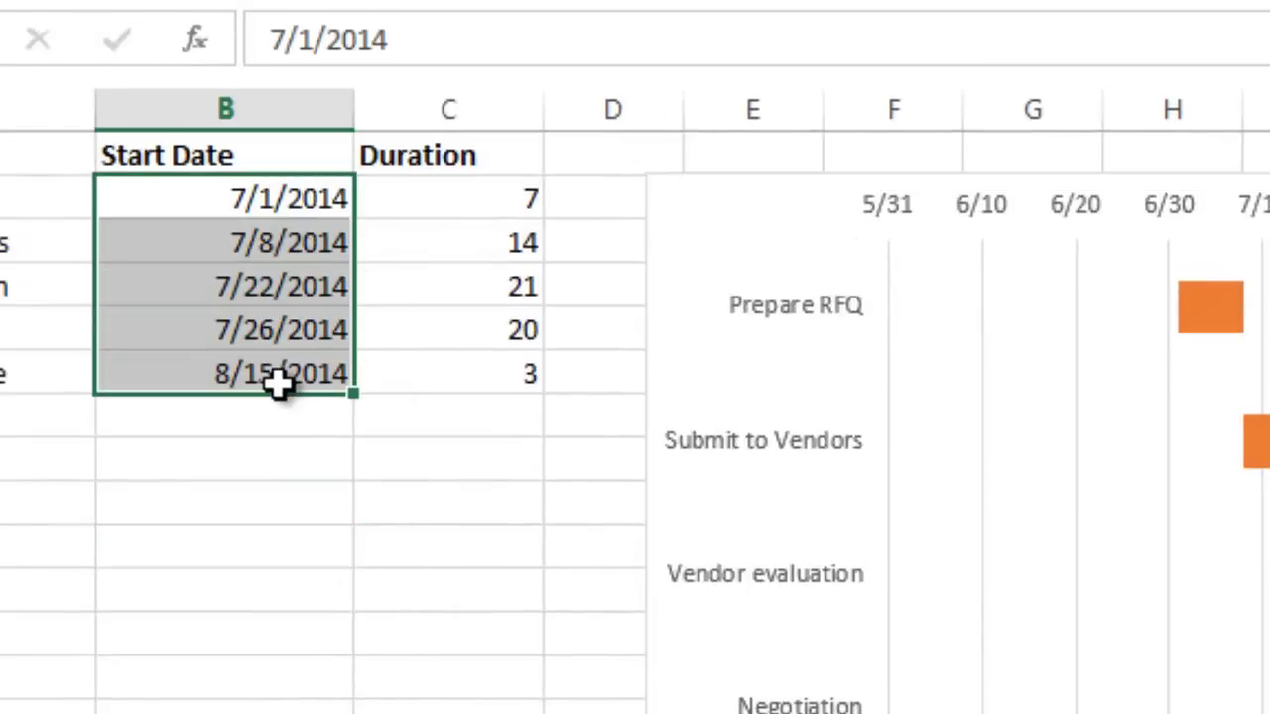
right_click(251, 200)
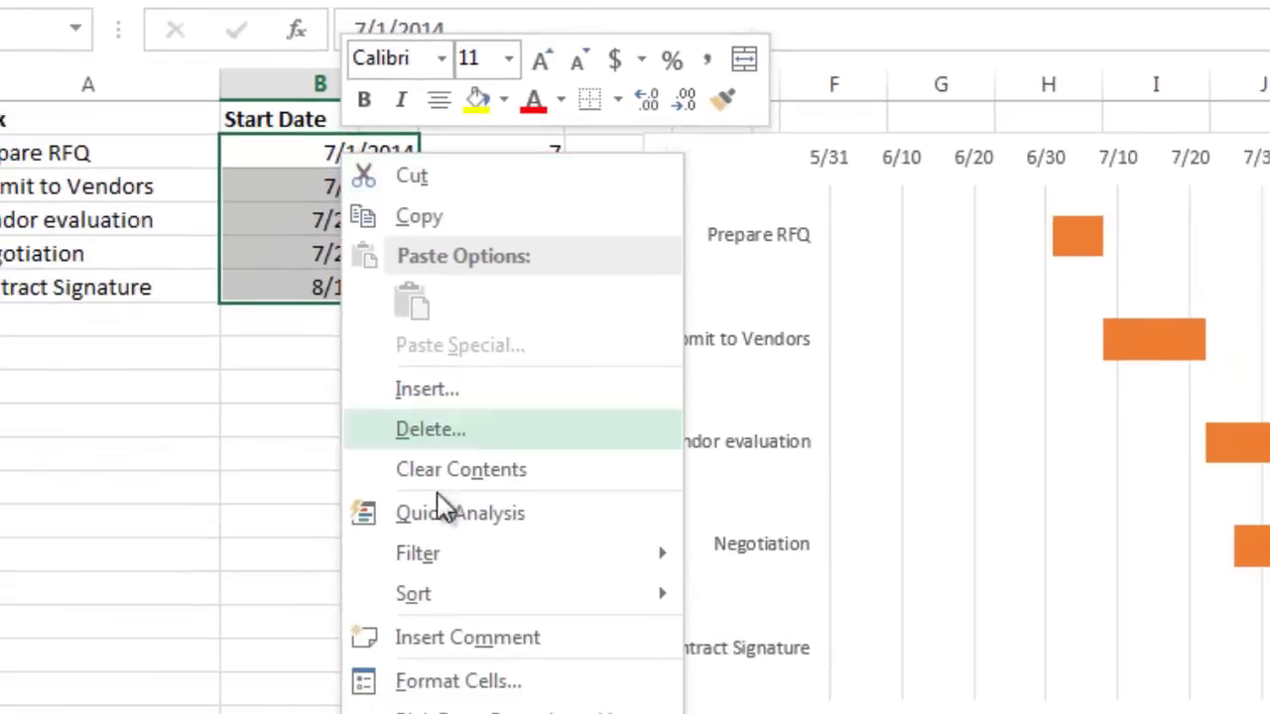
left_click(448, 680)
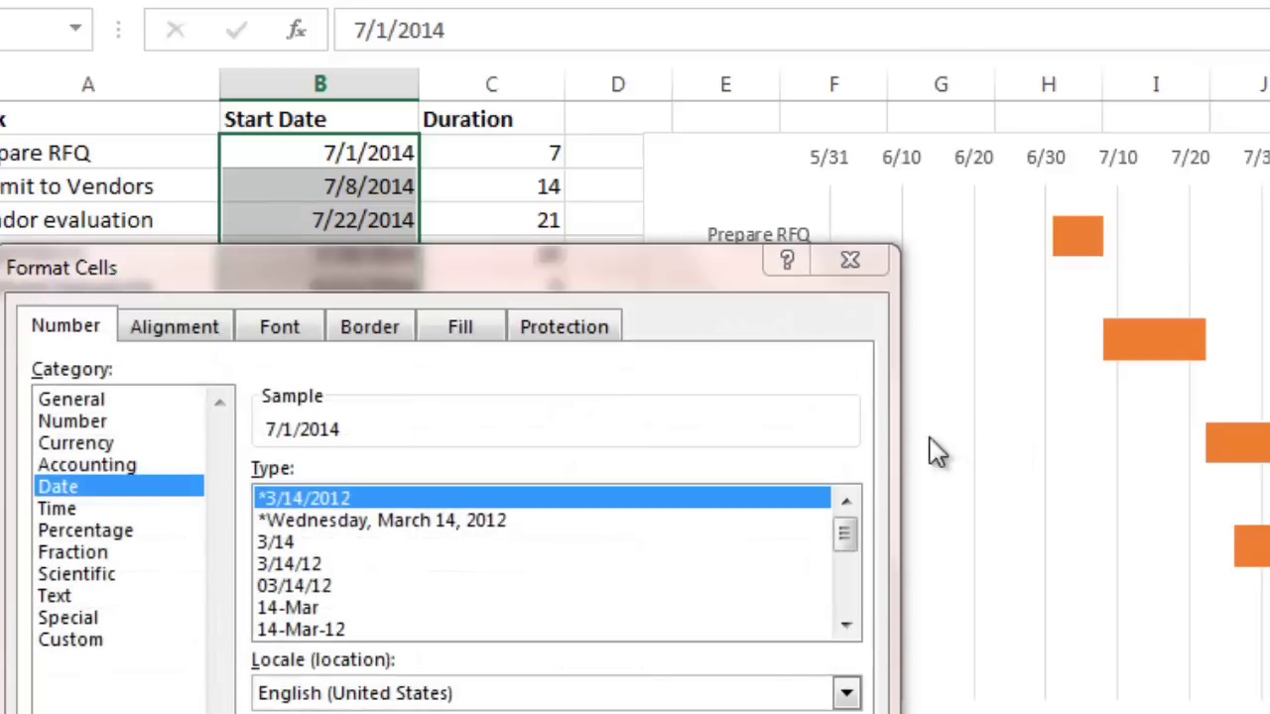
left_click_drag(590, 275, 1122, 40)
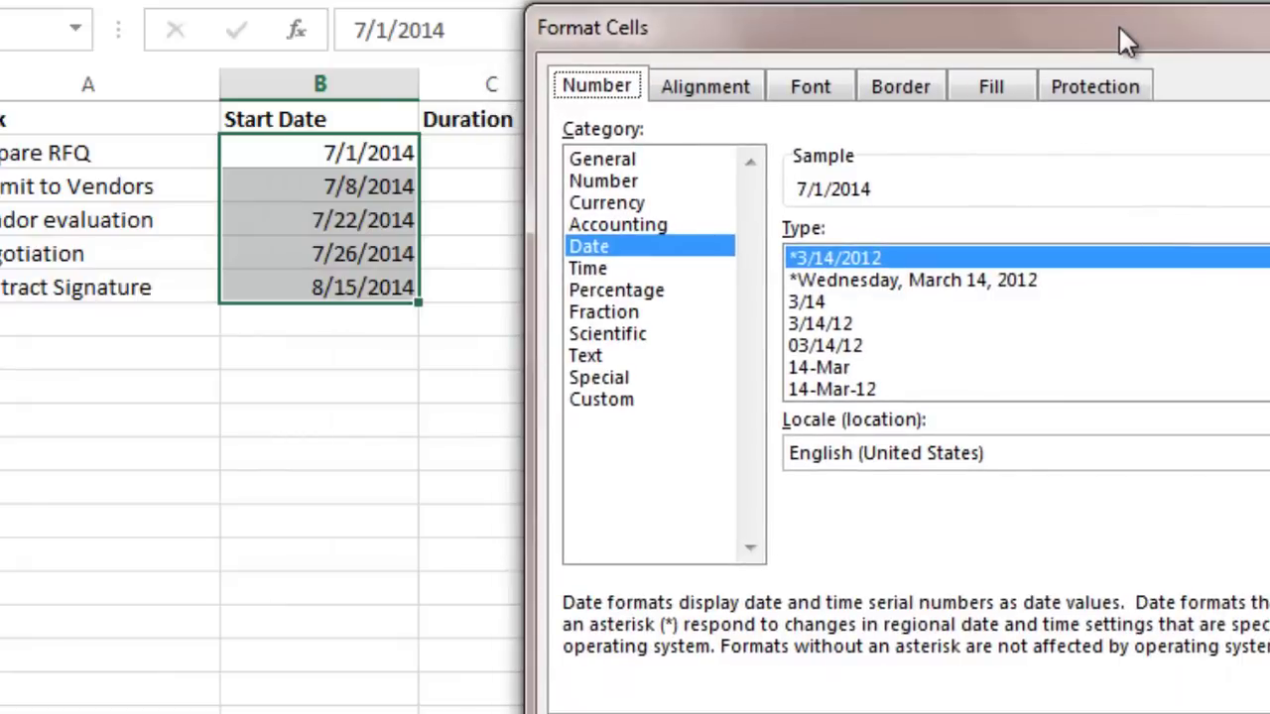
left_click(604, 183)
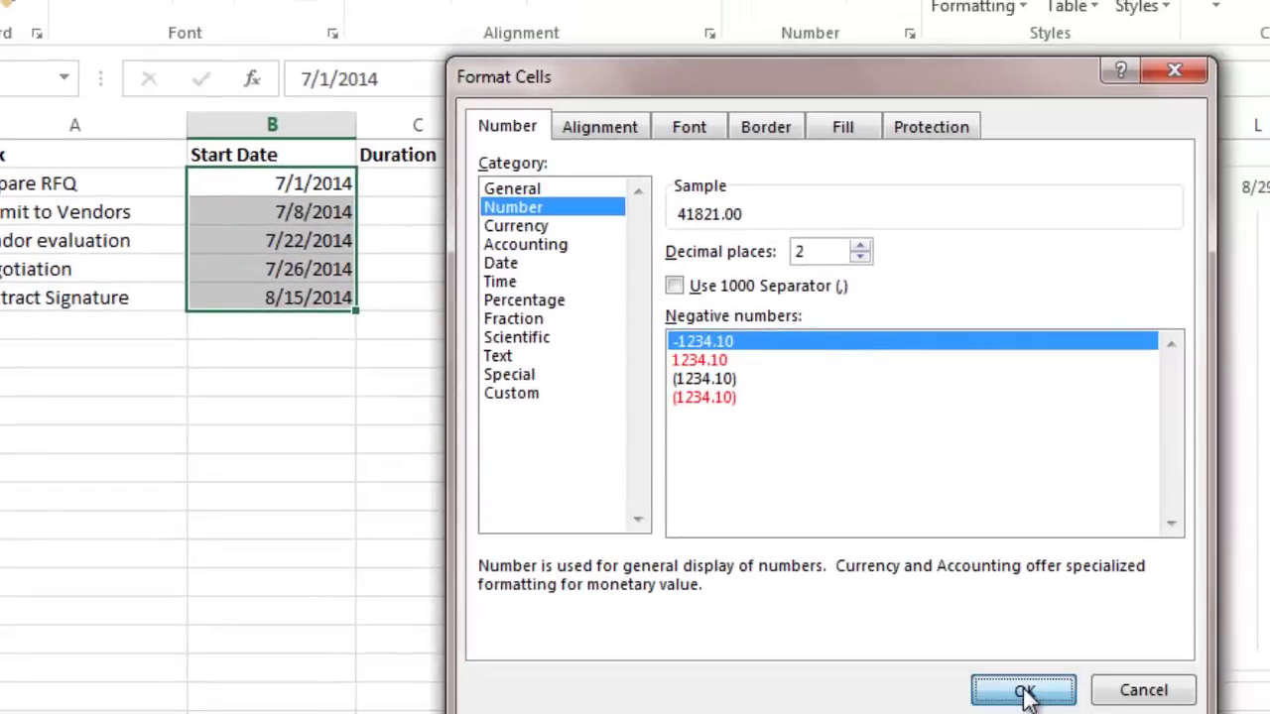
left_click(1021, 688)
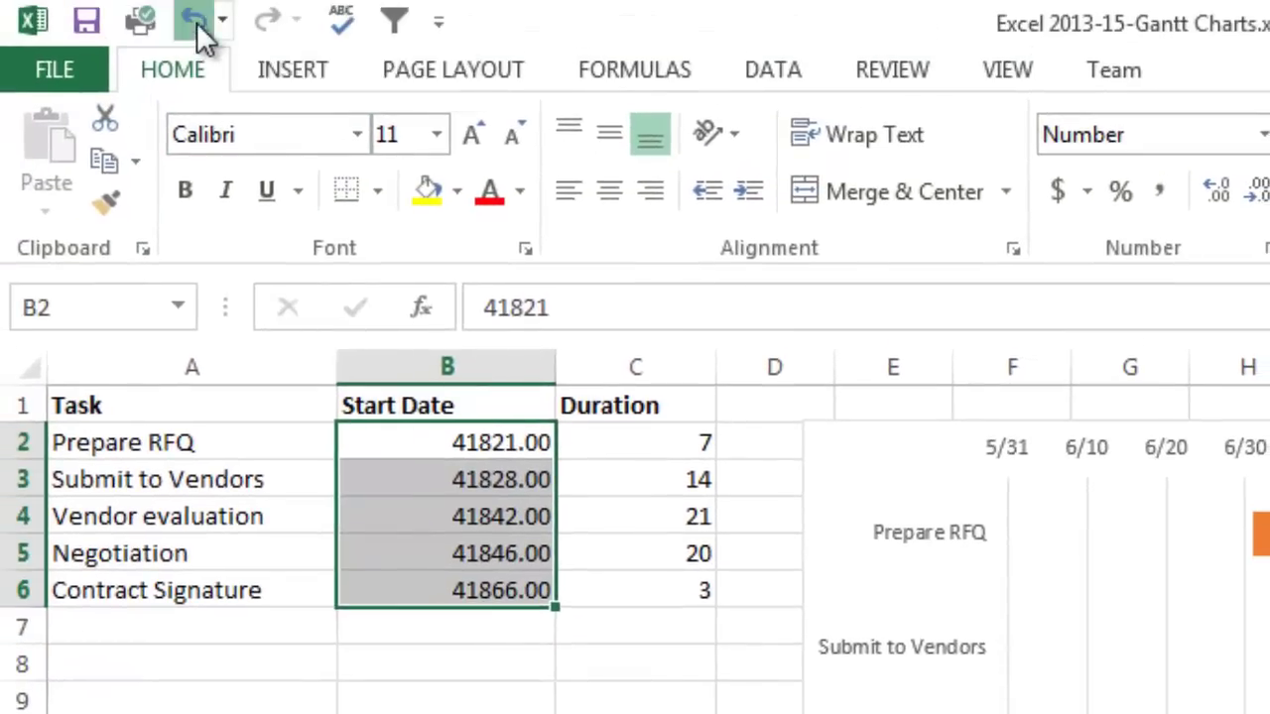
left_click(195, 20)
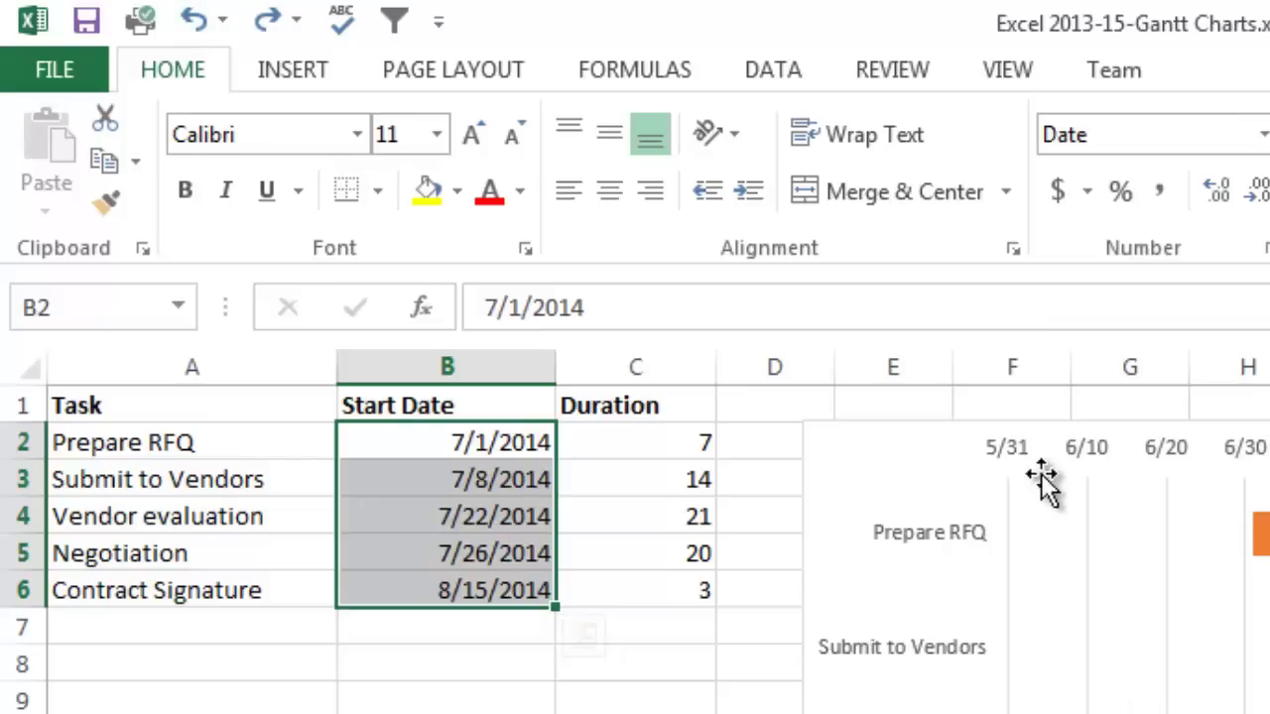
Set the minimum bound of the chart's horizontal date axis to 41820
double_click(1010, 452)
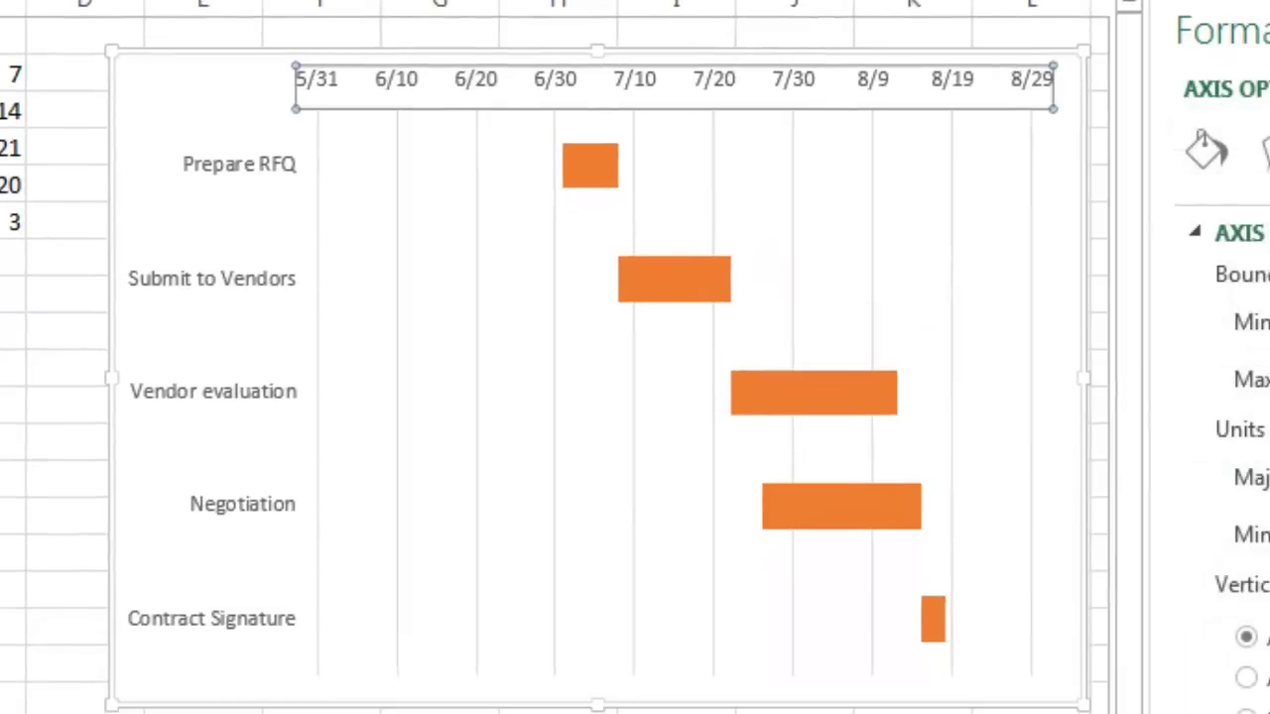
left_click(1057, 319)
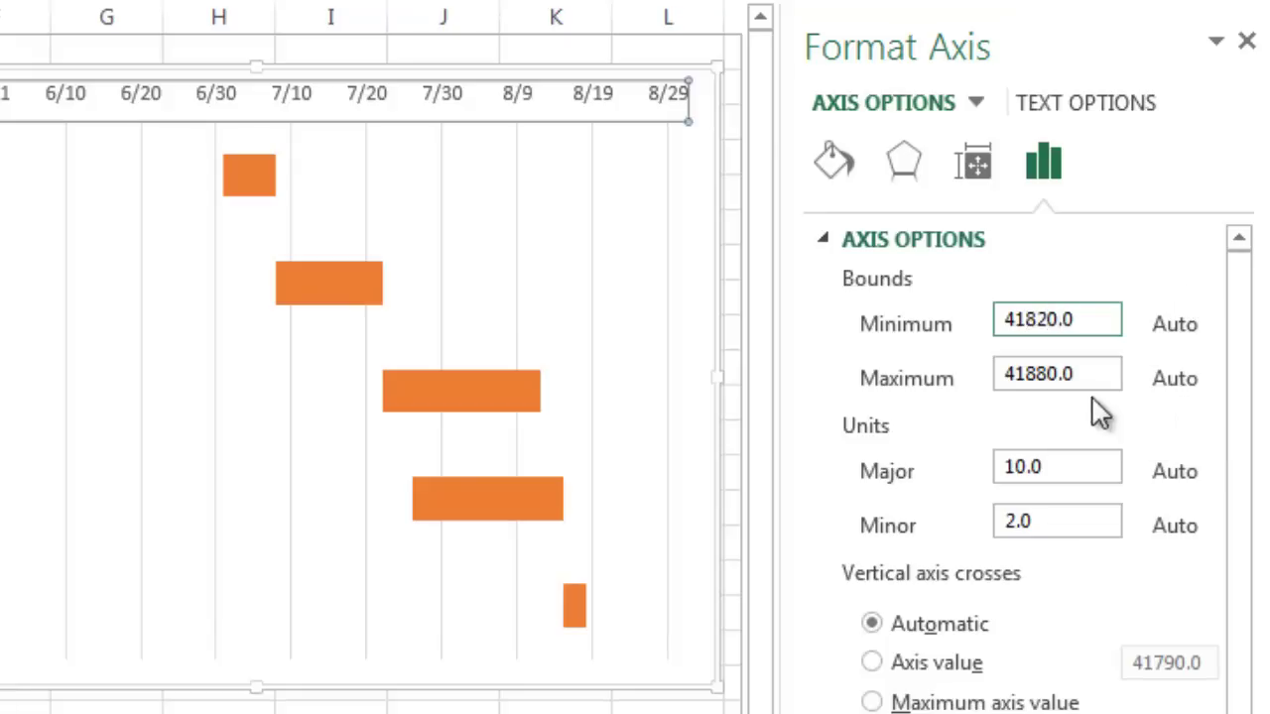
left_click(1088, 373)
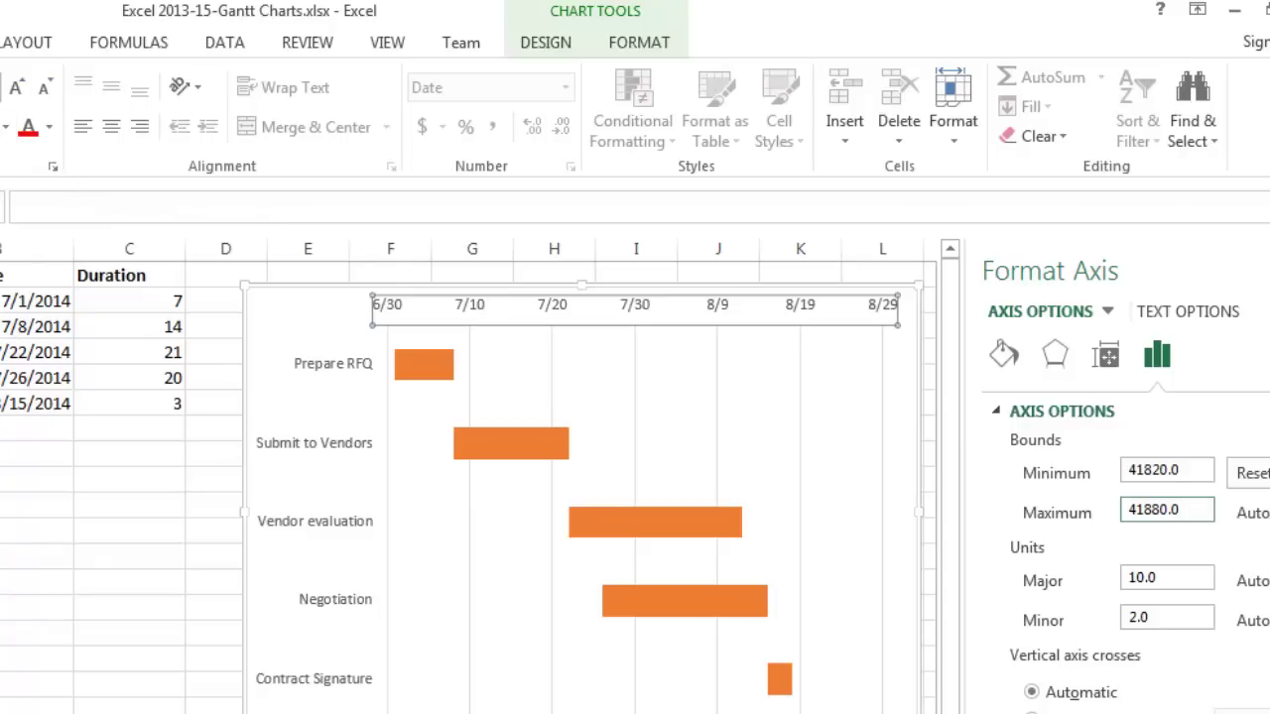
Add a chart title to the Gantt chart using the Above Chart placement
left_click(544, 42)
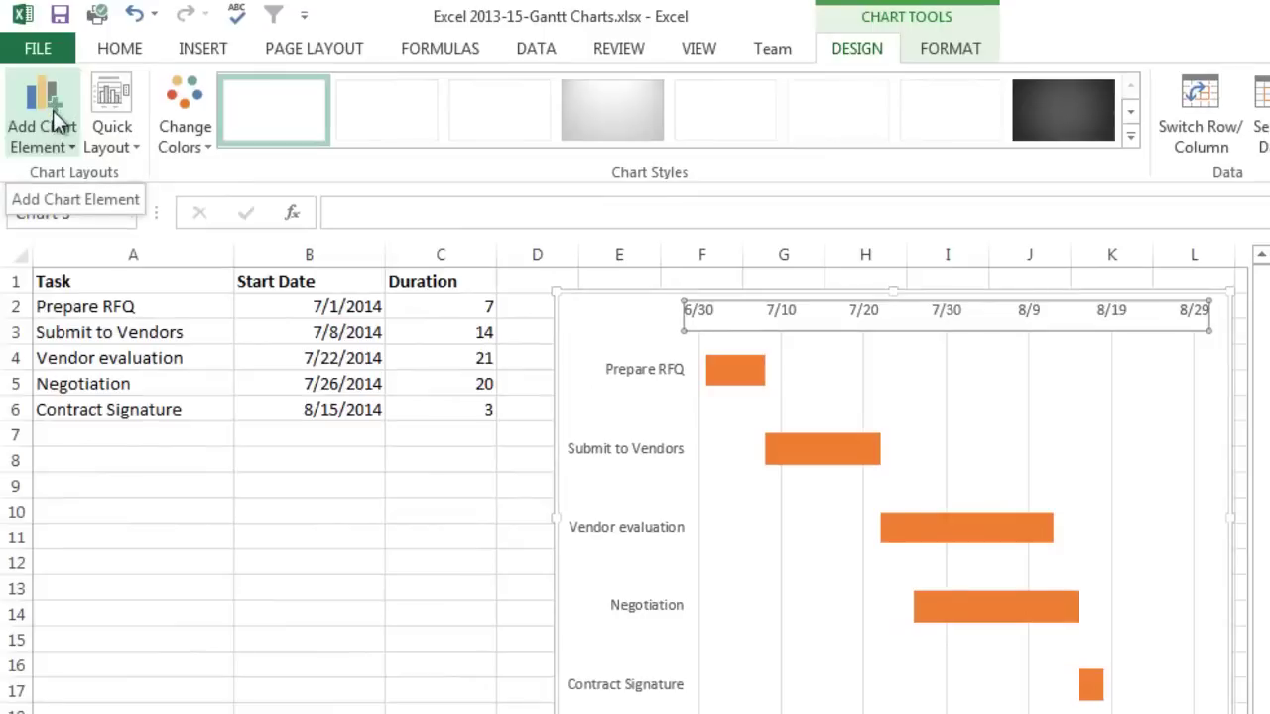
left_click(55, 106)
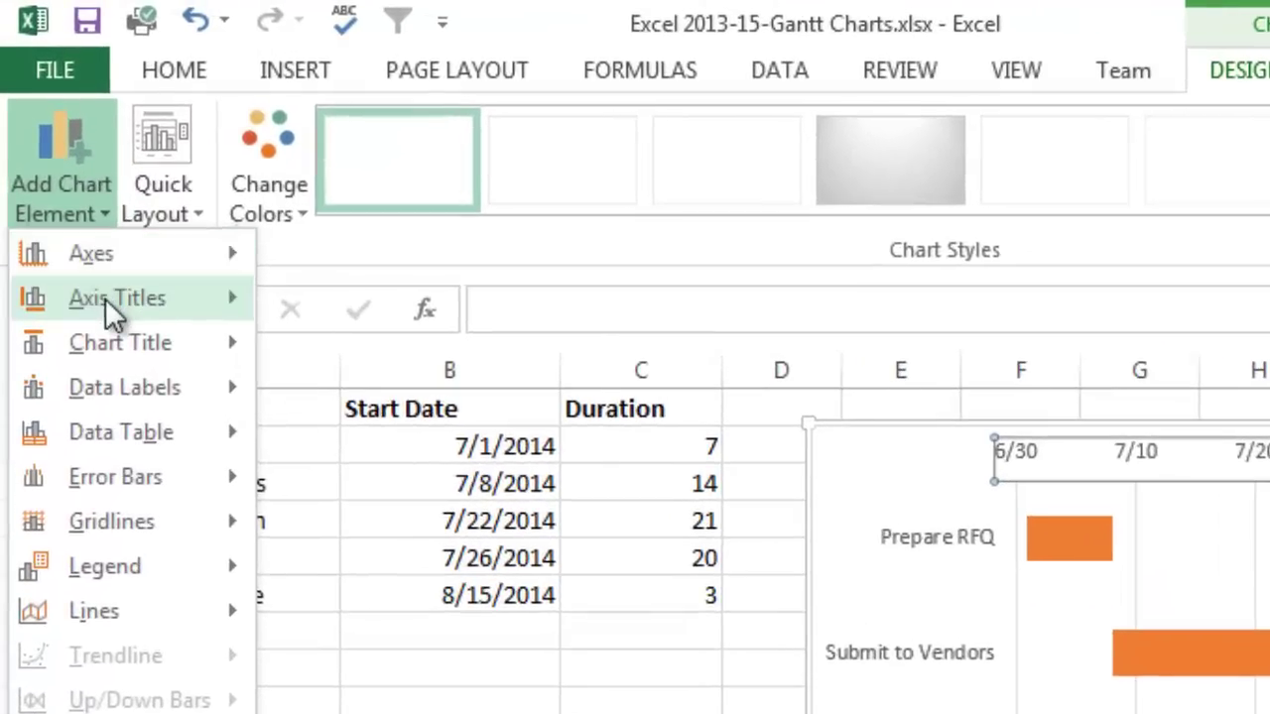
mouse_move(105, 299)
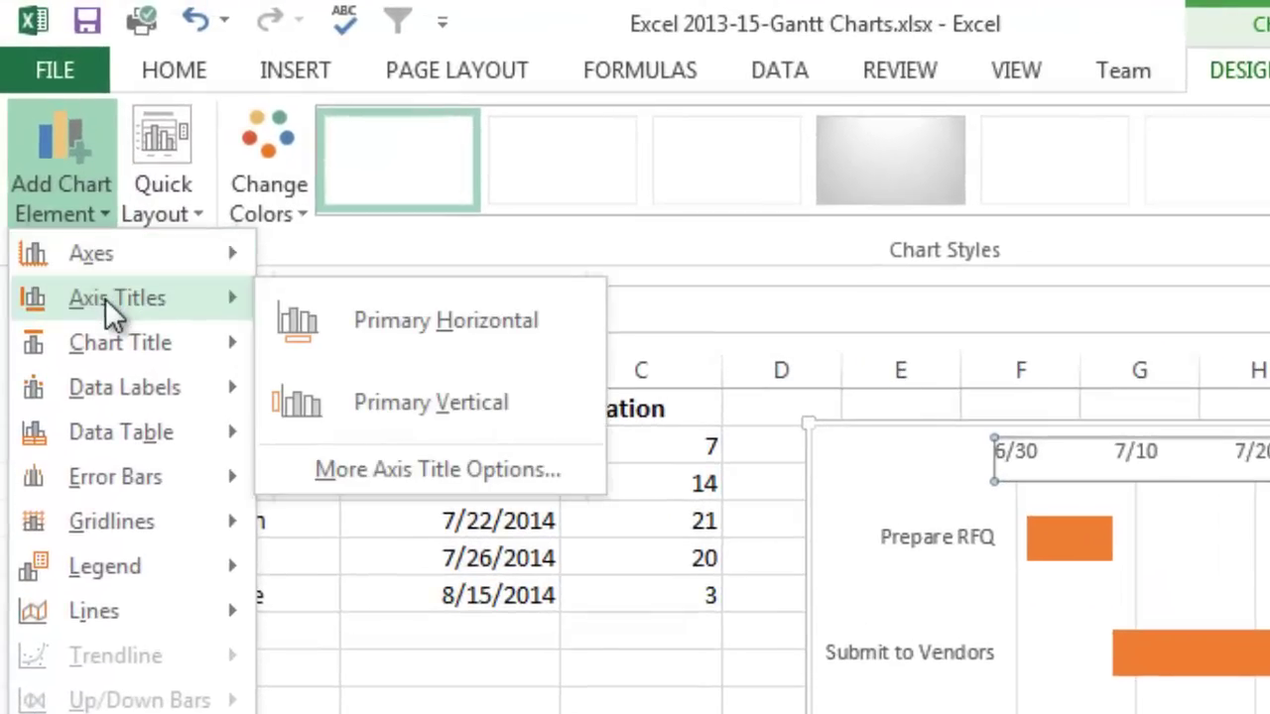
mouse_move(112, 331)
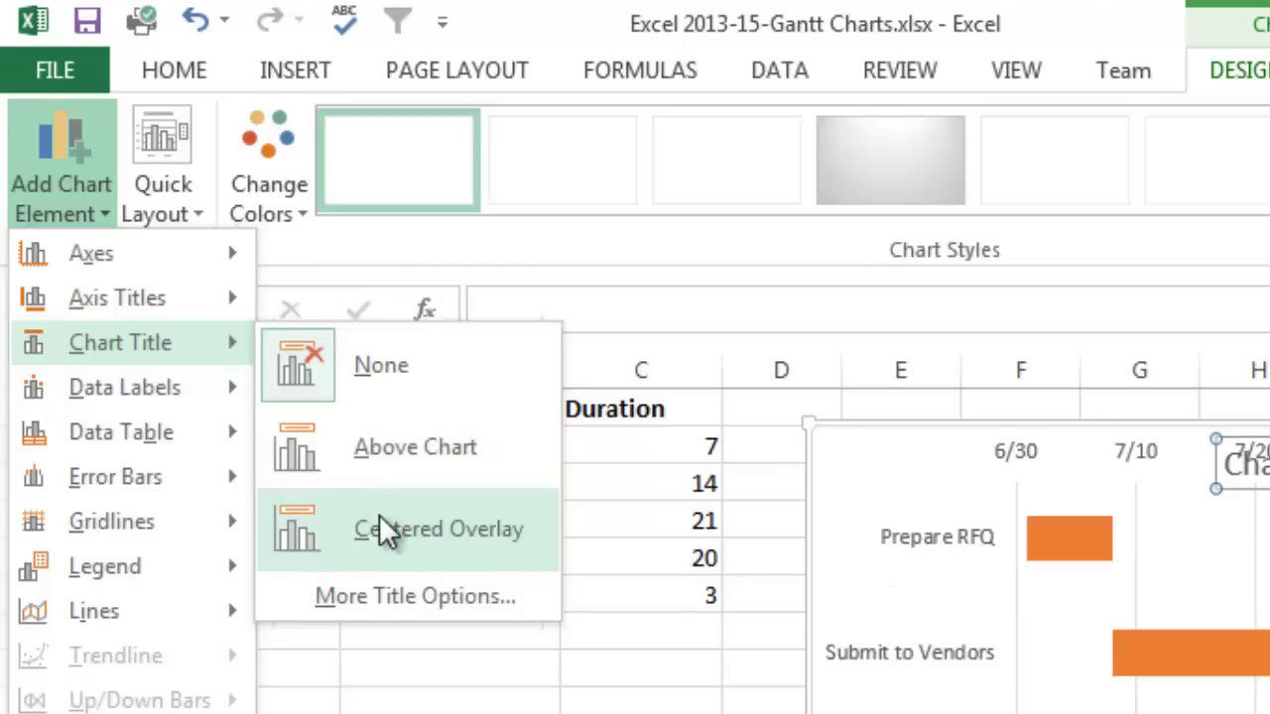
left_click(377, 450)
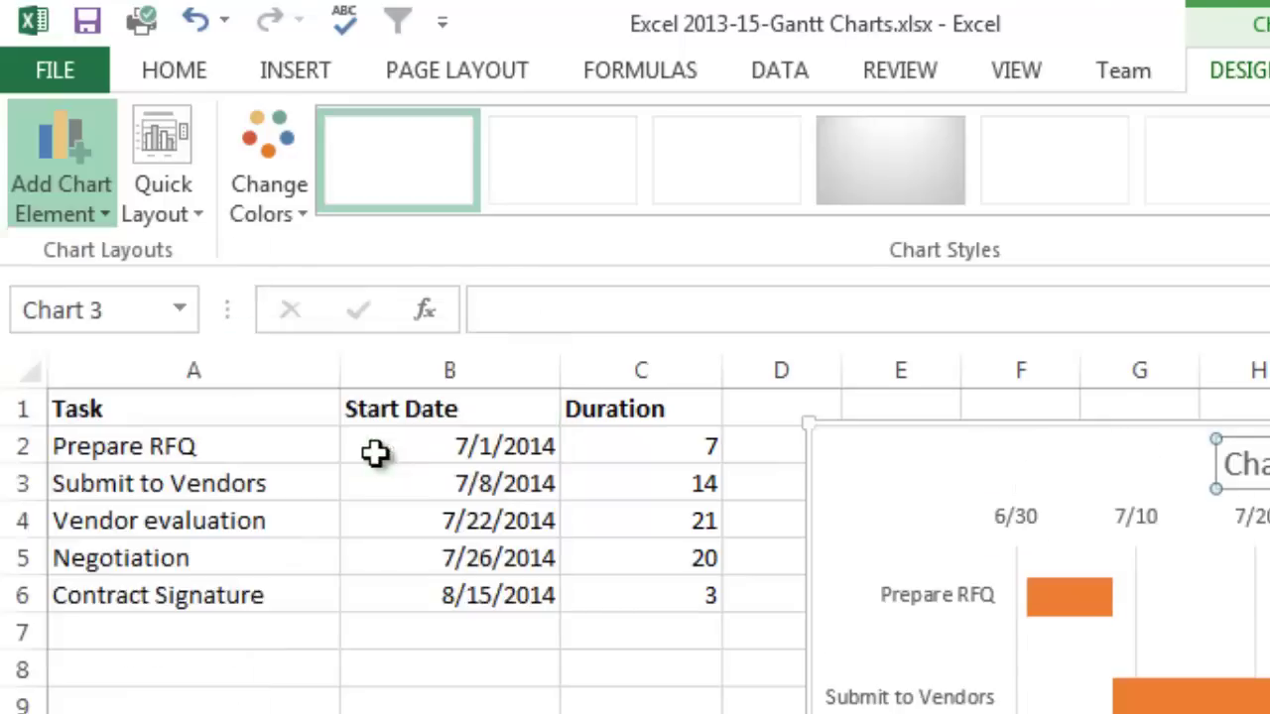
Replace the placeholder chart title text with "Project Gantt Chart" and deselect the chart
left_click(1265, 465)
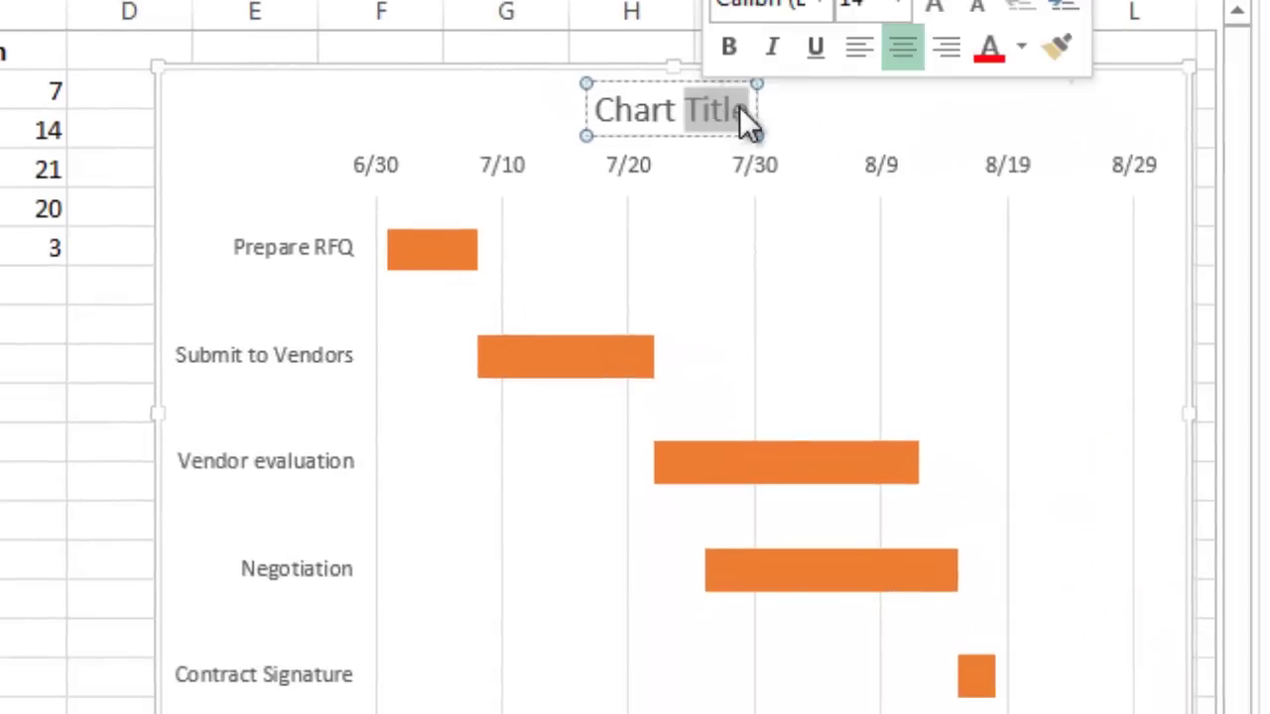
left_click_drag(755, 109, 607, 110)
type("Pr")
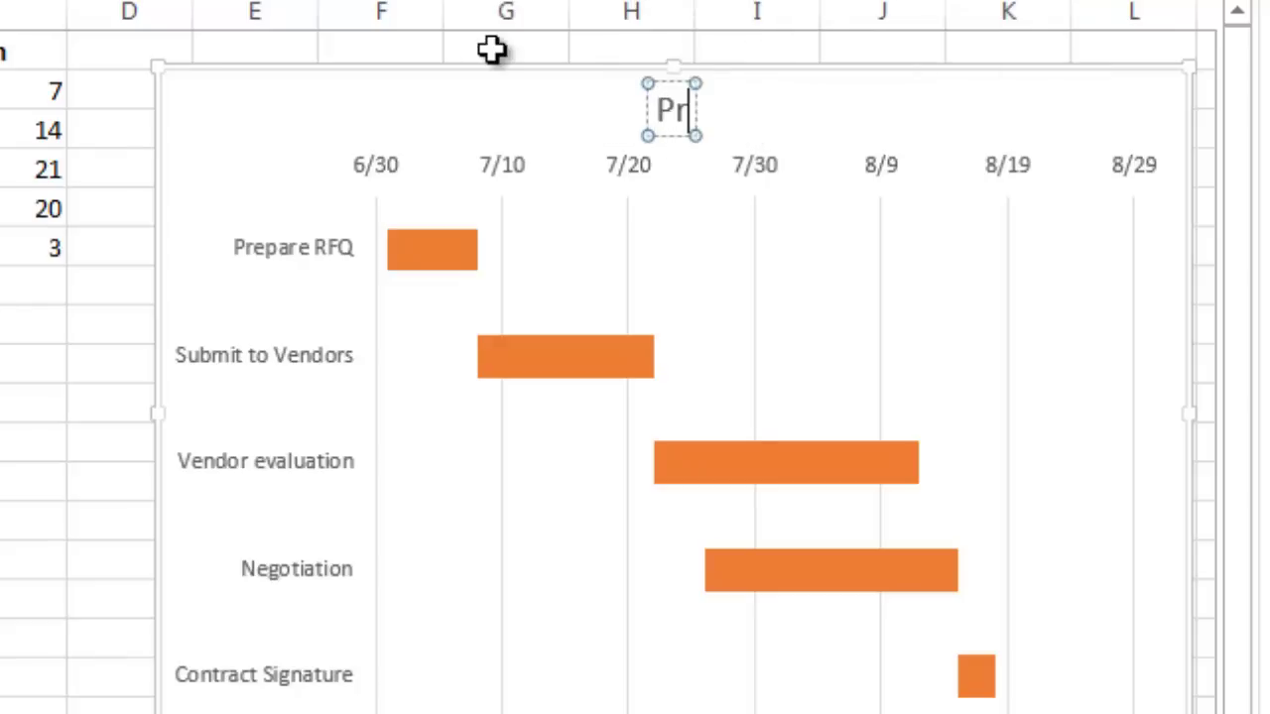
type("oject")
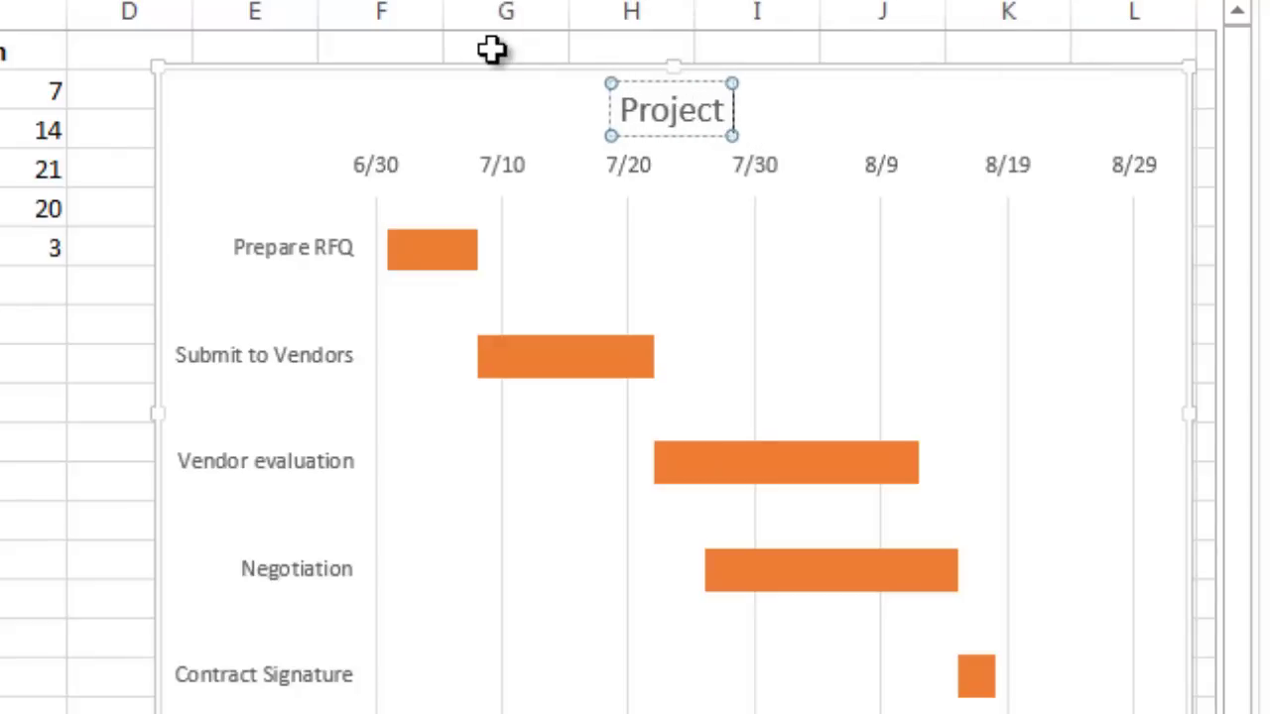
type(" Ga")
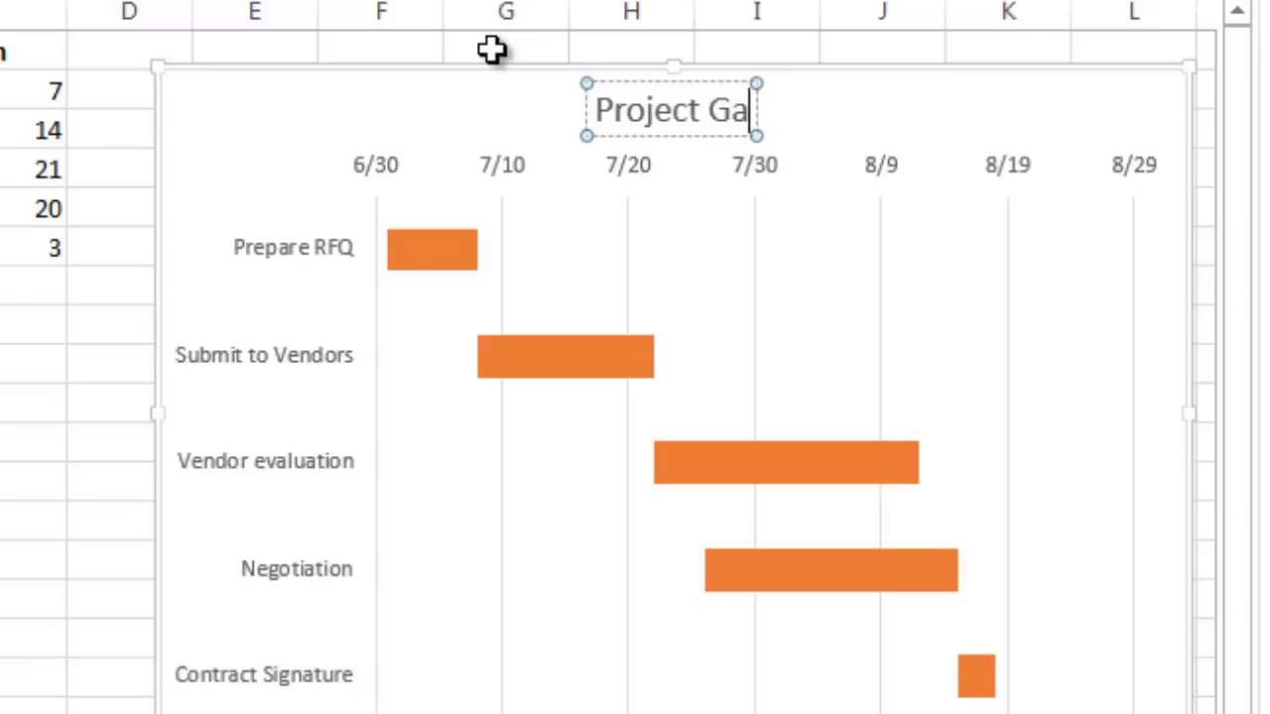
type("ntt Chart")
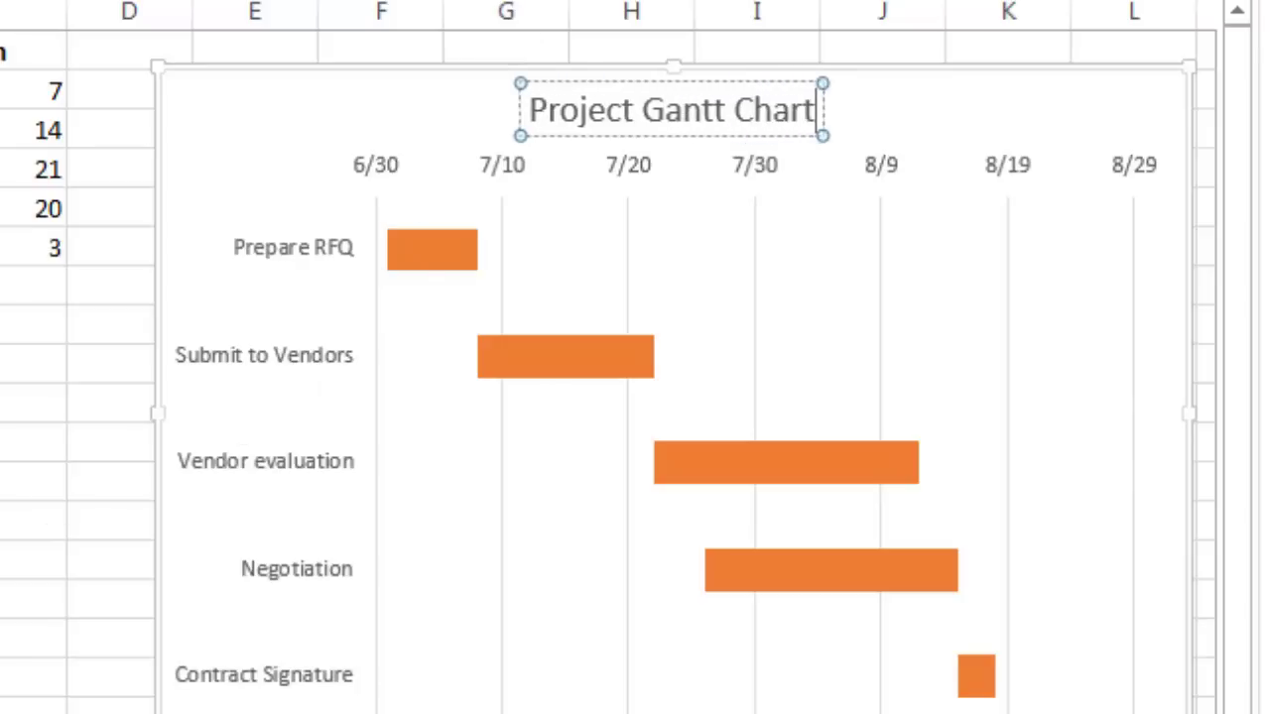
left_click(99, 441)
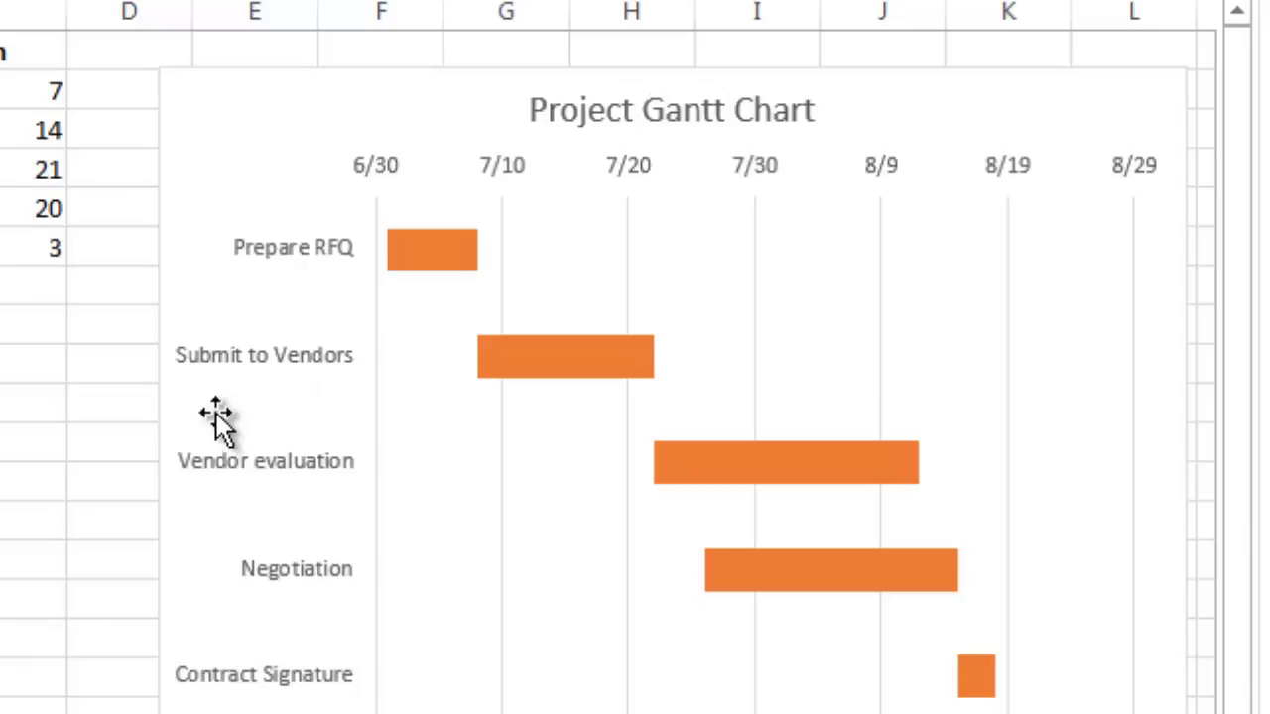